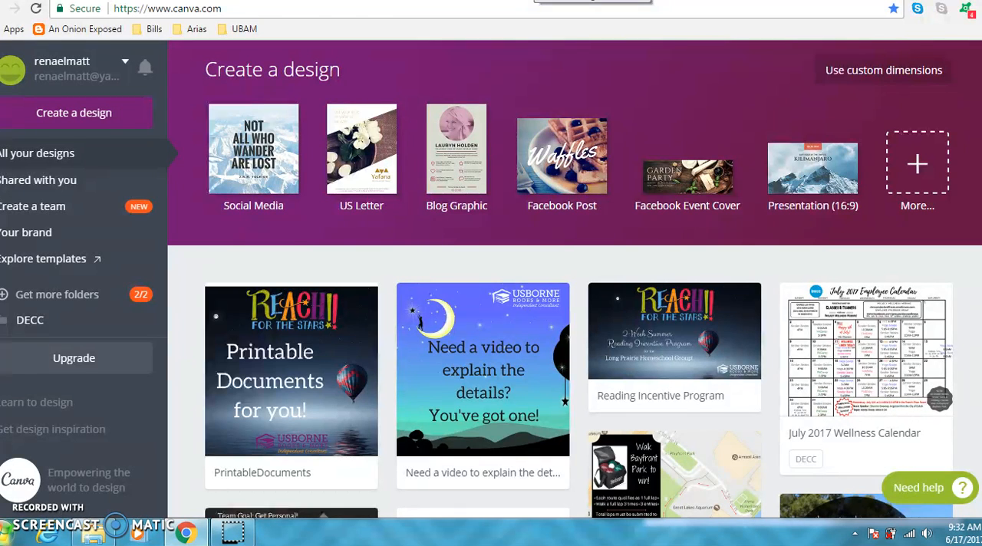
Review the logo misuse rules and the company color palette in the Usborne Books & More branding guide PDF.
{"action": "left_click", "coordinate": [536, 1]}
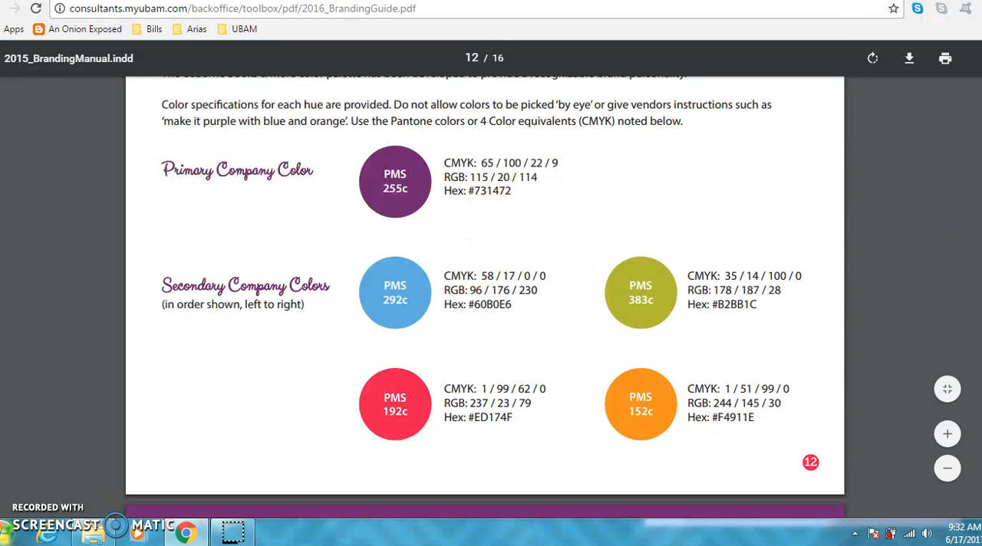
{"action": "scroll", "coordinate": [492, 280], "scroll_direction": "up", "scroll_amount": 3}
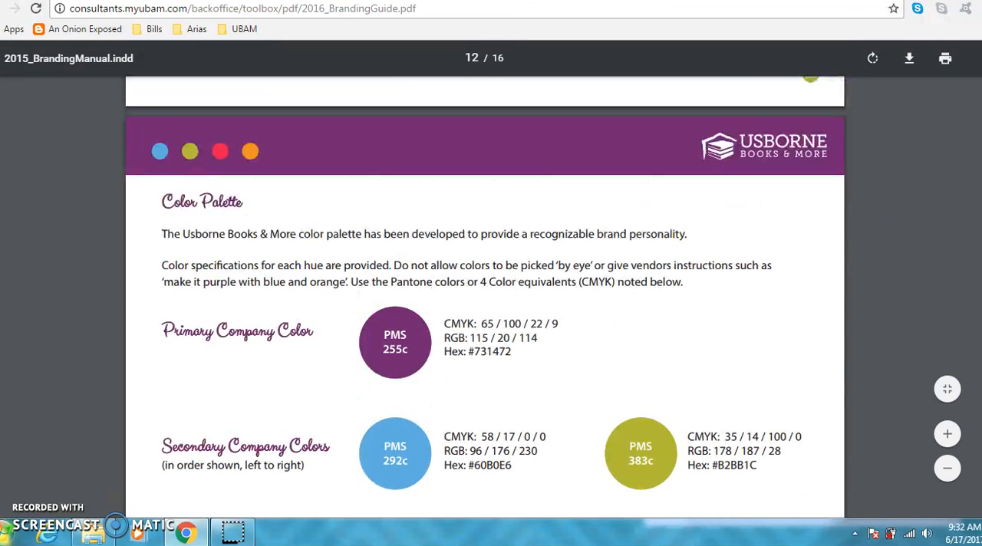
{"action": "scroll", "coordinate": [485, 281], "scroll_direction": "up", "scroll_amount": 7}
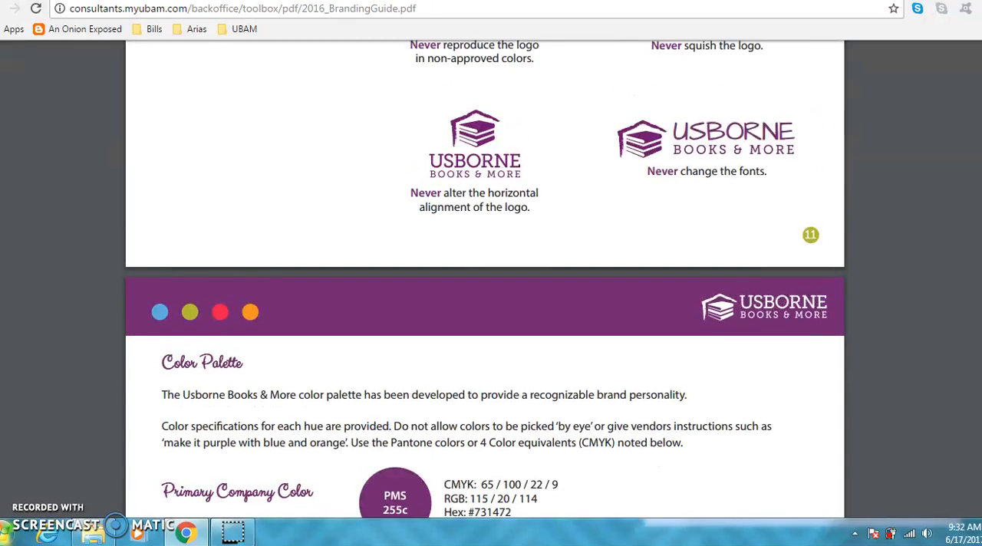
{"action": "scroll", "coordinate": [485, 281], "scroll_direction": "up", "scroll_amount": 2}
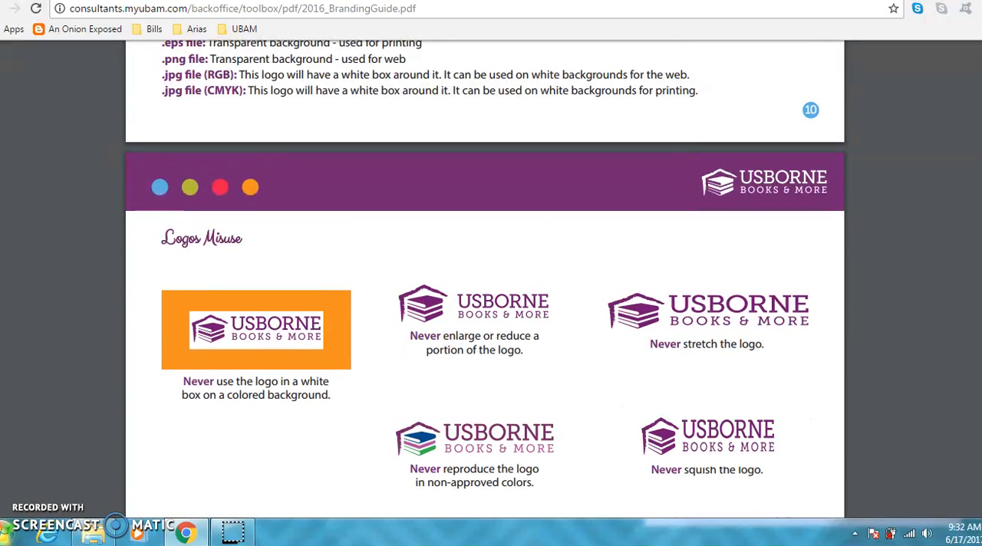
{"action": "scroll", "coordinate": [485, 280], "scroll_direction": "down", "scroll_amount": 3}
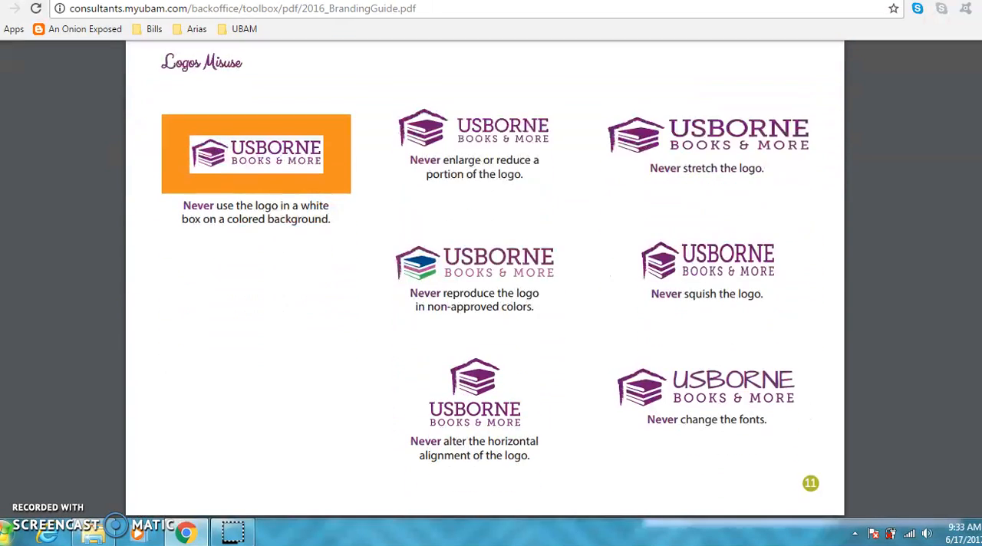
{"action": "scroll", "coordinate": [485, 281], "scroll_direction": "down", "scroll_amount": 4}
{"action": "scroll", "coordinate": [485, 281], "scroll_direction": "up", "scroll_amount": 2}
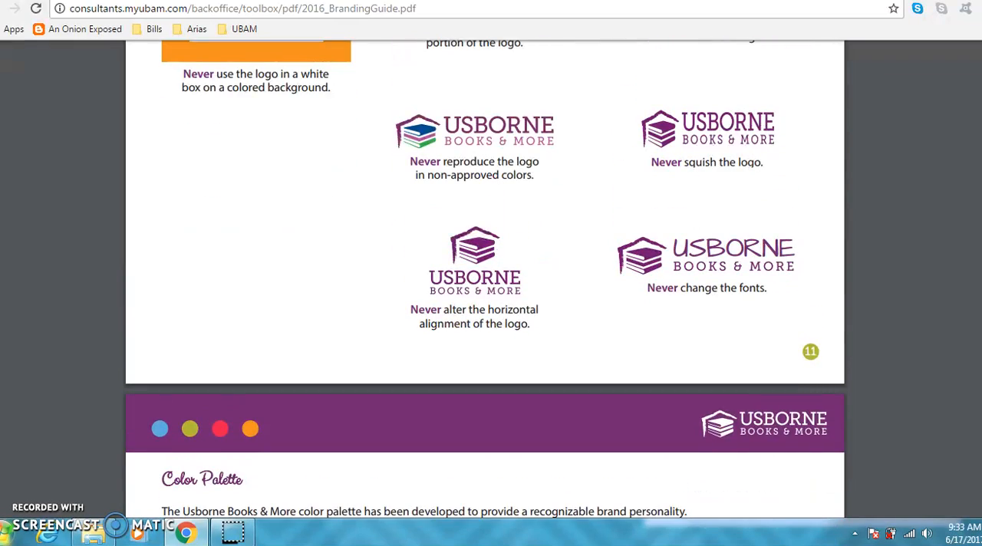
{"action": "scroll", "coordinate": [485, 281], "scroll_direction": "down", "scroll_amount": 7}
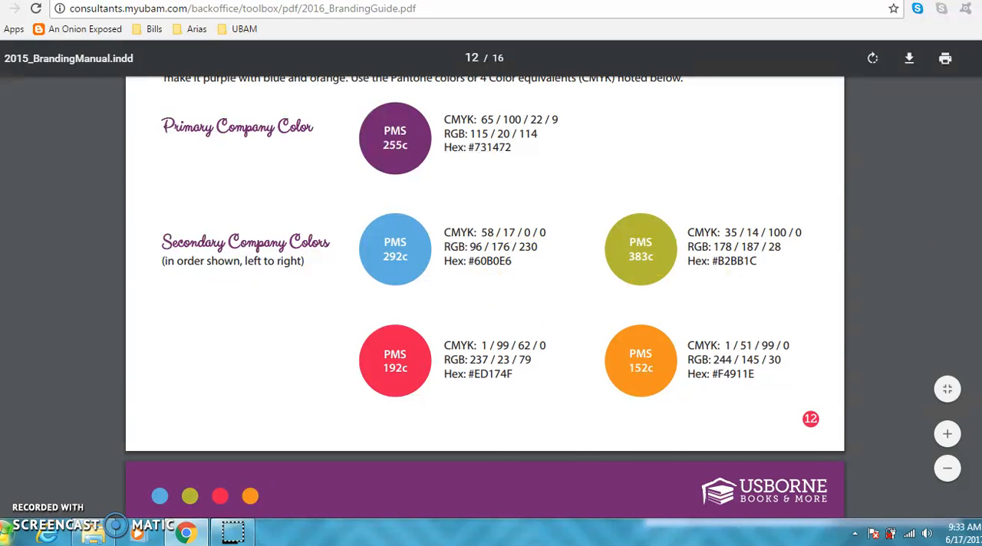
Review the branding guide's Fonts page with its core and substitute fonts for headers, sub headers and body text.
{"action": "scroll", "coordinate": [485, 299], "scroll_direction": "down", "scroll_amount": 5}
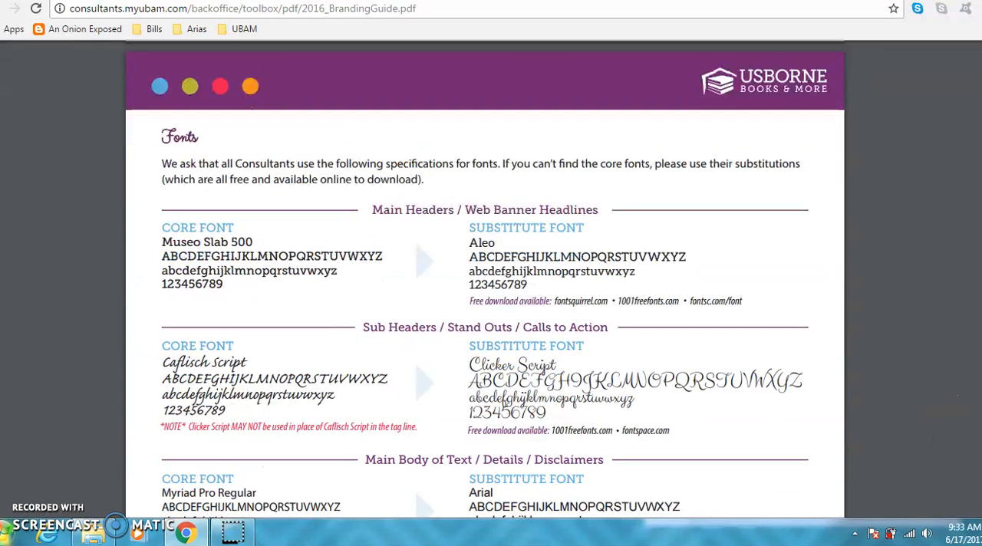
{"action": "scroll", "coordinate": [485, 300], "scroll_direction": "down", "scroll_amount": 2}
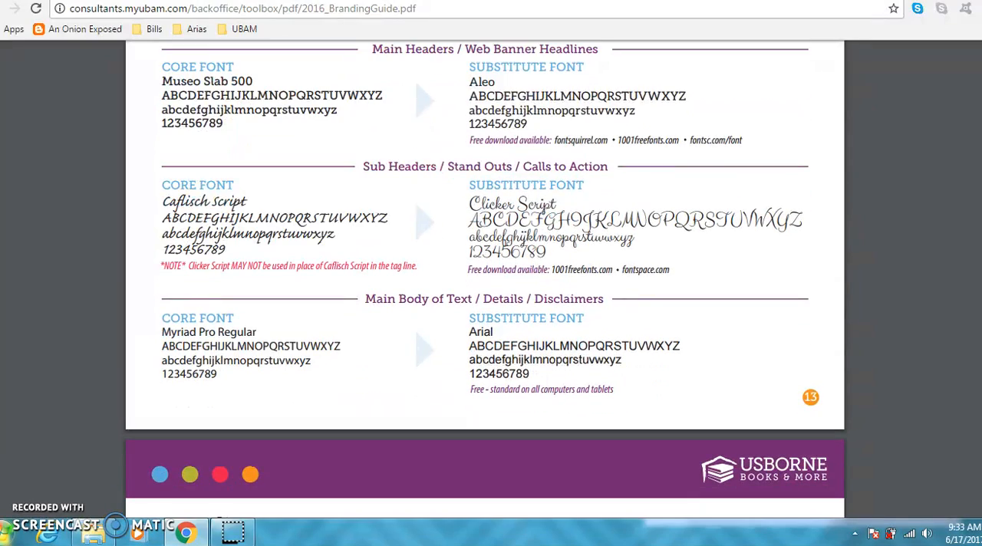
{"action": "scroll", "coordinate": [485, 300], "scroll_direction": "down", "scroll_amount": 2}
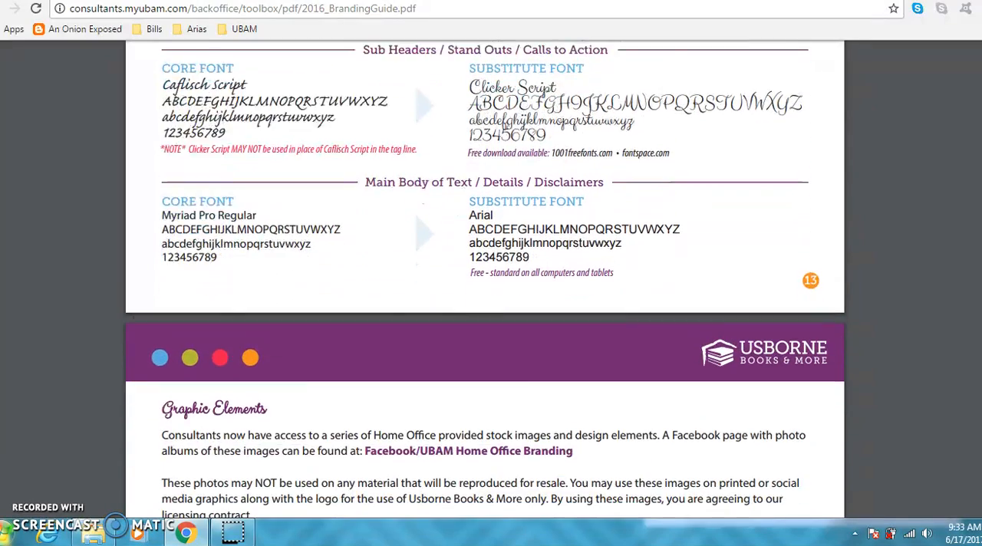
{"action": "scroll", "coordinate": [485, 299], "scroll_direction": "up", "scroll_amount": 2}
{"action": "scroll", "coordinate": [485, 300], "scroll_direction": "up", "scroll_amount": 1}
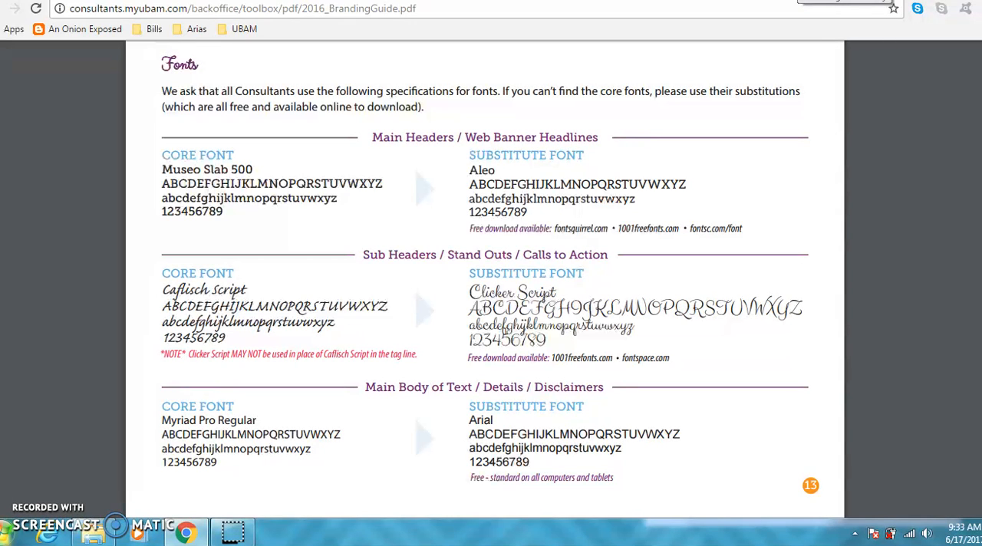
Switch to Pixabay, search for "sandy beach" images and open the free photo of wet sand with a sun reflection.
{"action": "left_click", "coordinate": [893, 4]}
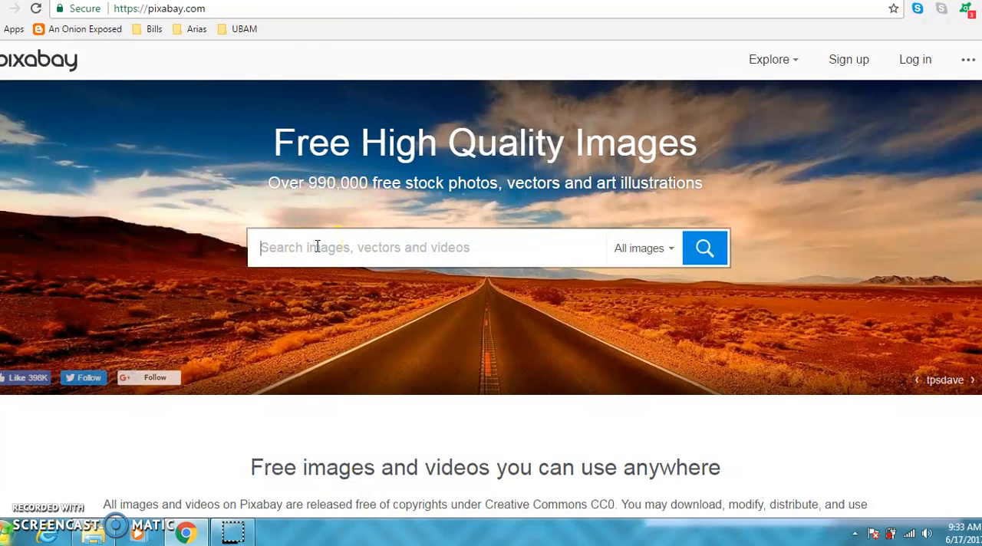
{"action": "type", "text": "sandy beach"}
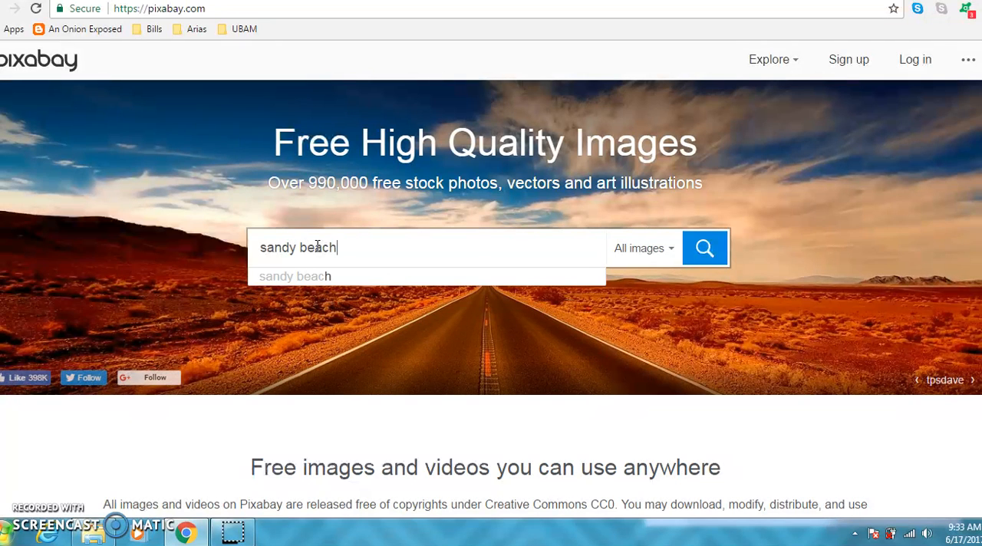
{"action": "key", "text": "Return"}
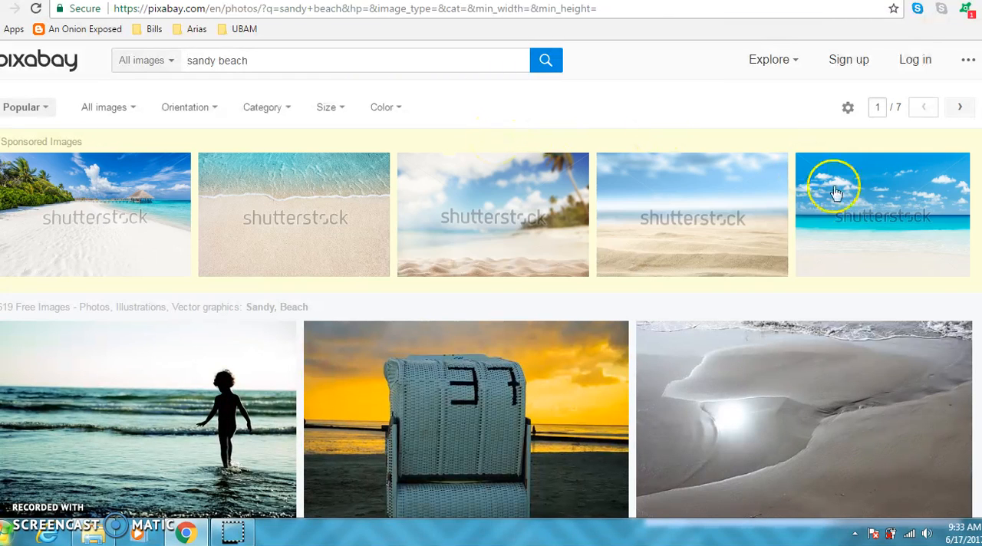
{"action": "left_click", "coordinate": [822, 394]}
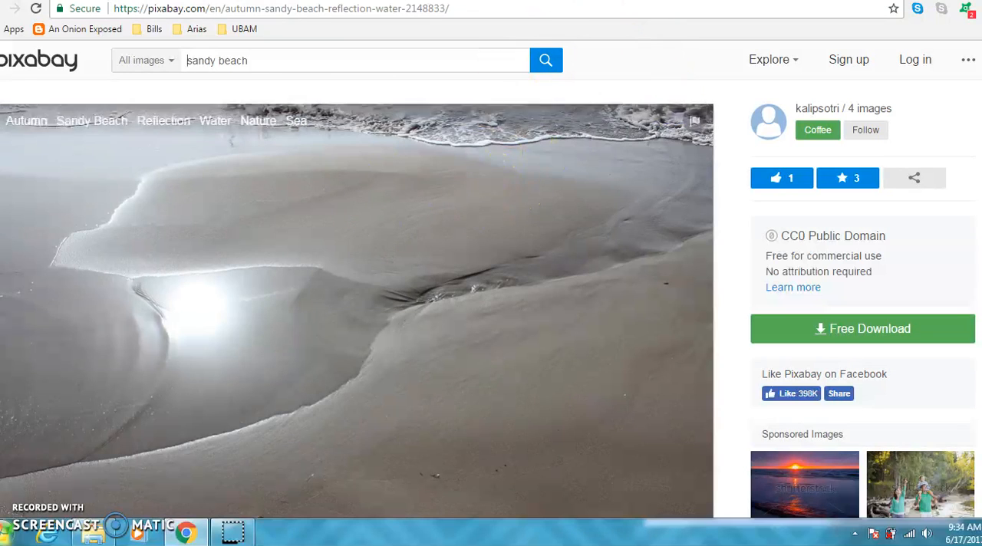
Switch back to Canva and create a new design of the Social Media type.
{"action": "key", "text": "ctrl+Tab"}
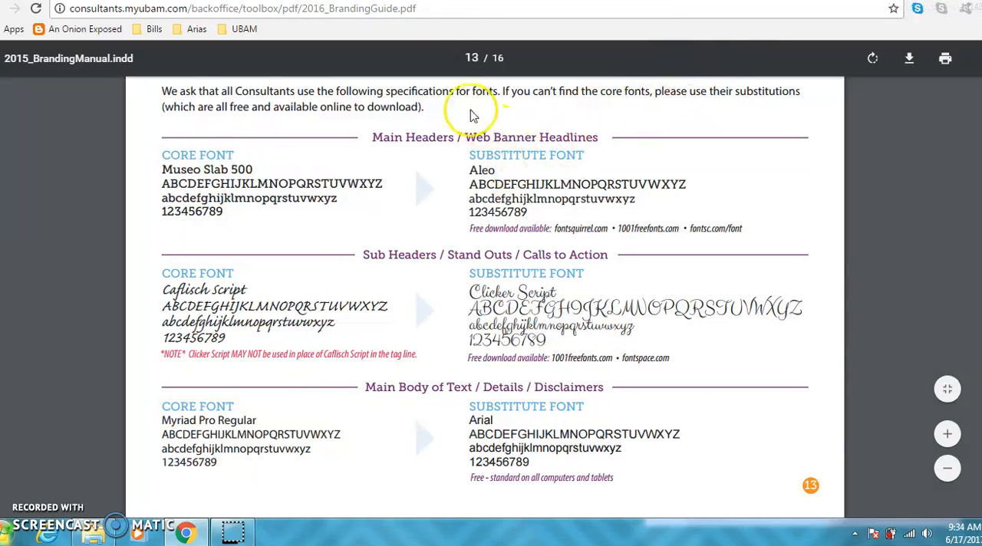
{"action": "key", "text": "ctrl+Tab"}
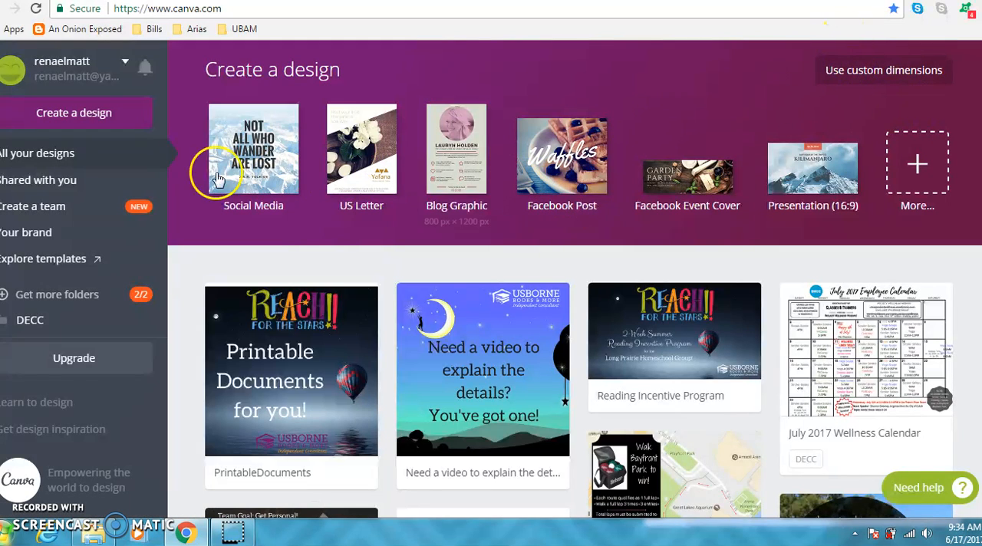
{"action": "left_click", "coordinate": [103, 116]}
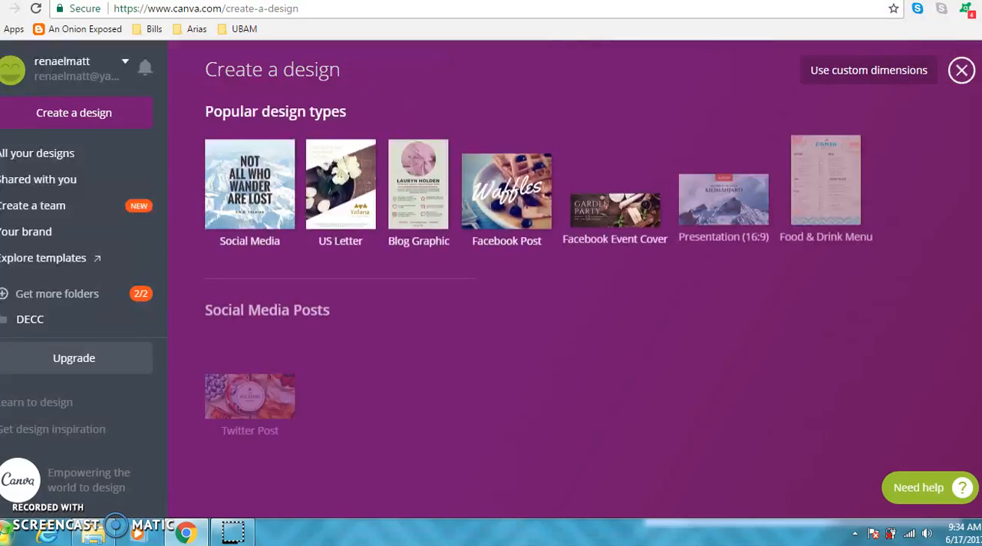
{"action": "scroll", "coordinate": [579, 287], "scroll_direction": "down", "scroll_amount": 6}
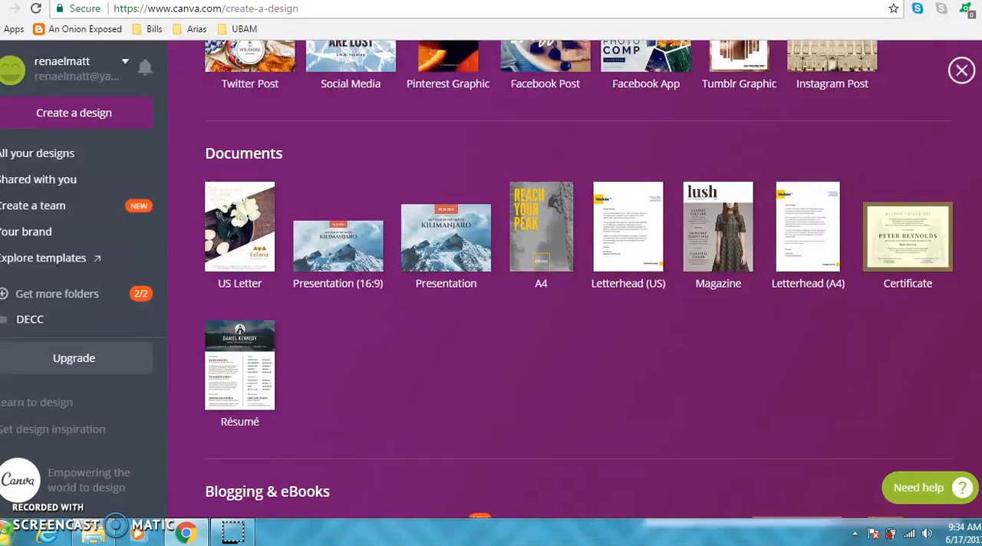
{"action": "scroll", "coordinate": [579, 281], "scroll_direction": "down", "scroll_amount": 4}
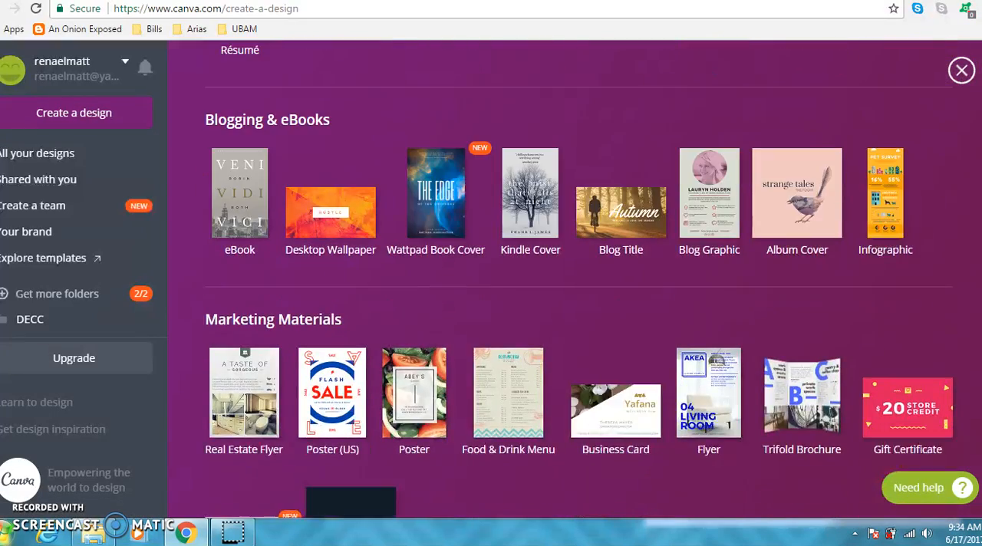
{"action": "scroll", "coordinate": [579, 281], "scroll_direction": "down", "scroll_amount": 3}
{"action": "scroll", "coordinate": [579, 281], "scroll_direction": "up", "scroll_amount": 12}
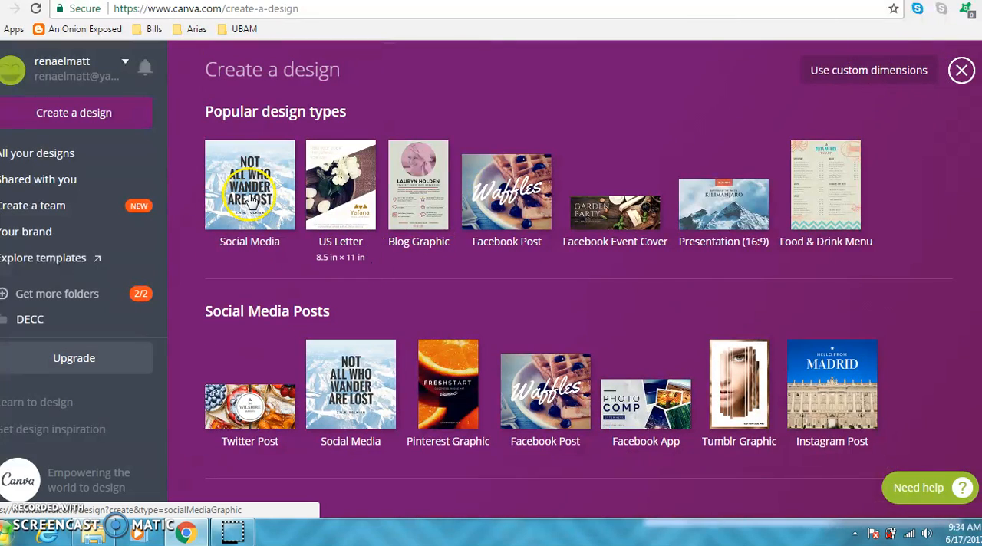
{"action": "left_click", "coordinate": [250, 198]}
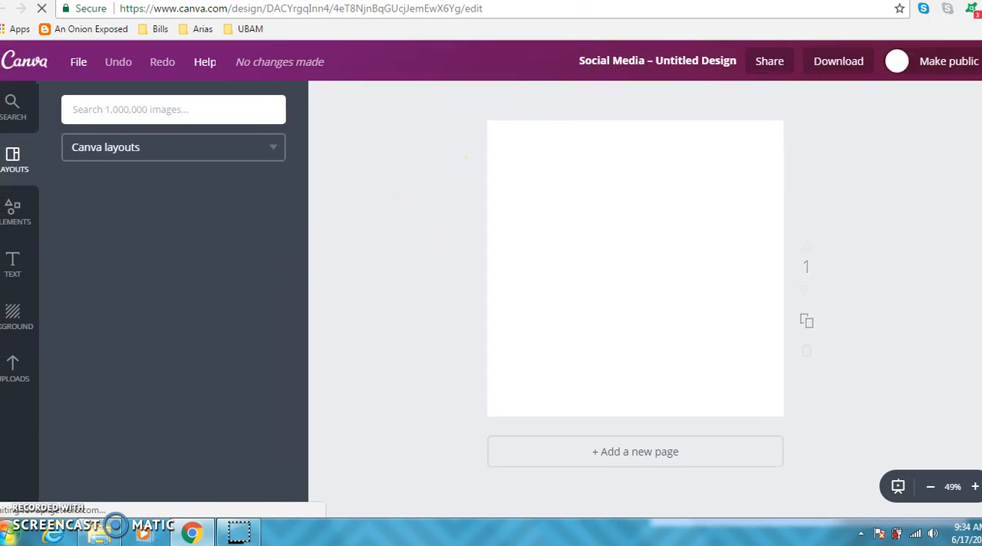
Show the uploaded images and look through them.
{"action": "left_click", "coordinate": [23, 374]}
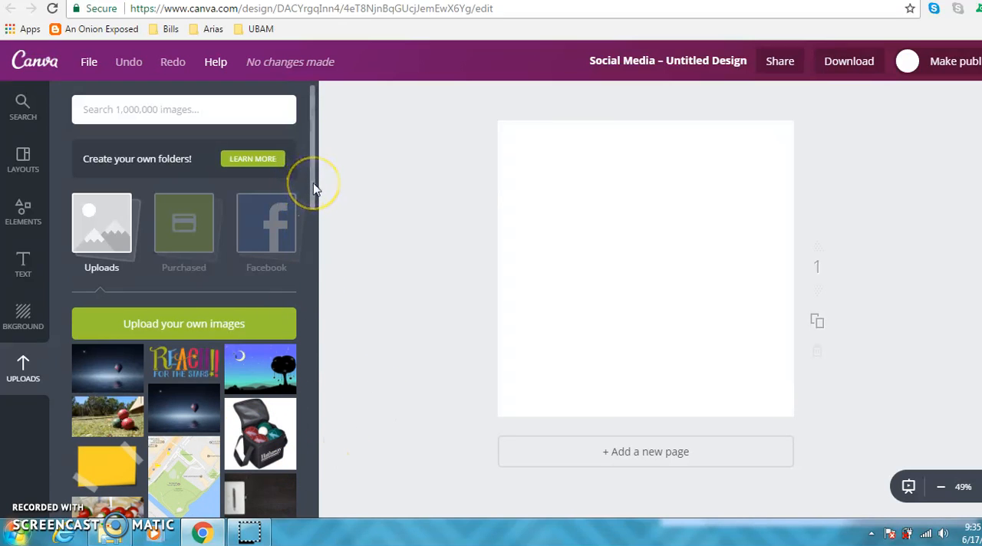
{"action": "left_click_drag", "start_coordinate": [313, 188], "coordinate": [312, 278]}
{"action": "left_click_drag", "start_coordinate": [311, 211], "coordinate": [311, 159]}
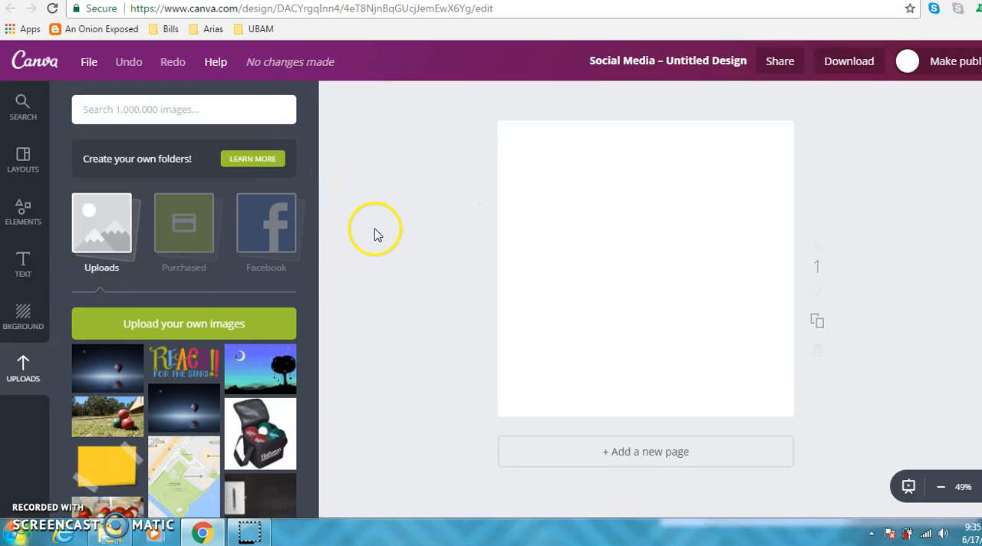
{"action": "left_click", "coordinate": [141, 320]}
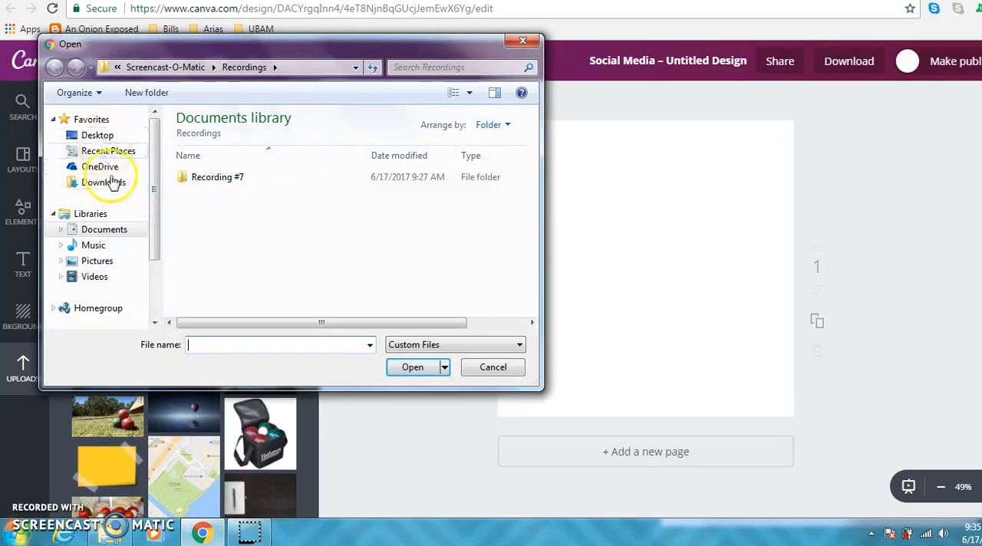
{"action": "left_click", "coordinate": [521, 42]}
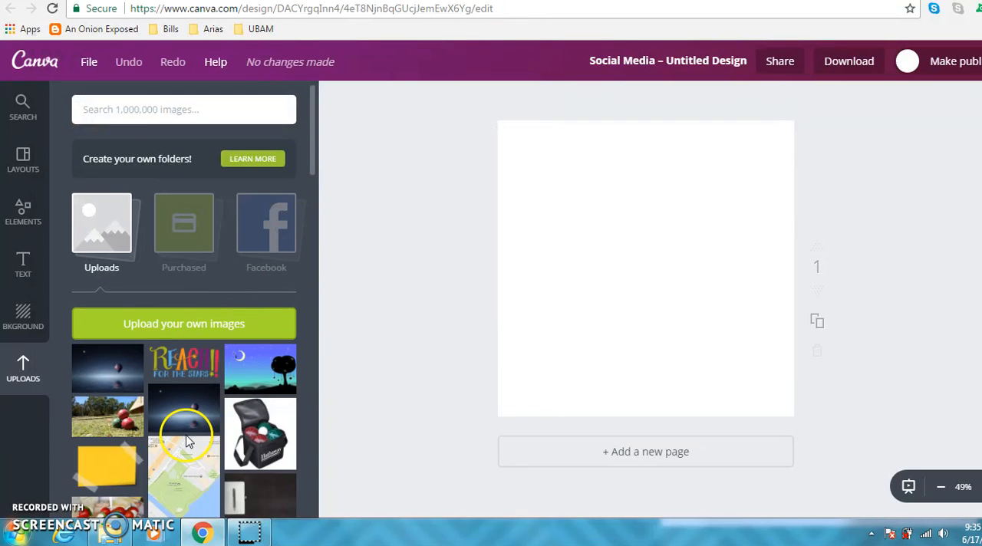
{"action": "left_click", "coordinate": [157, 374]}
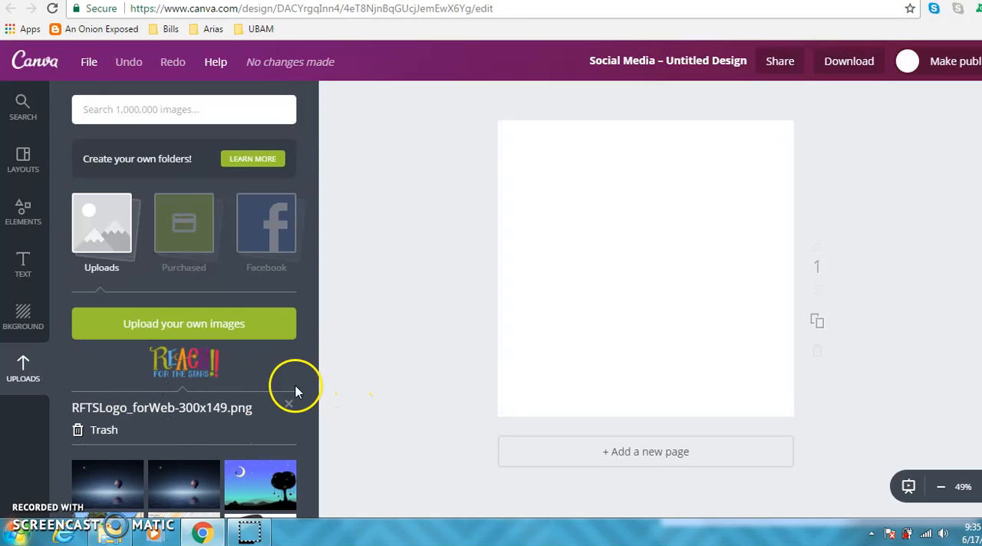
{"action": "left_click", "coordinate": [289, 405]}
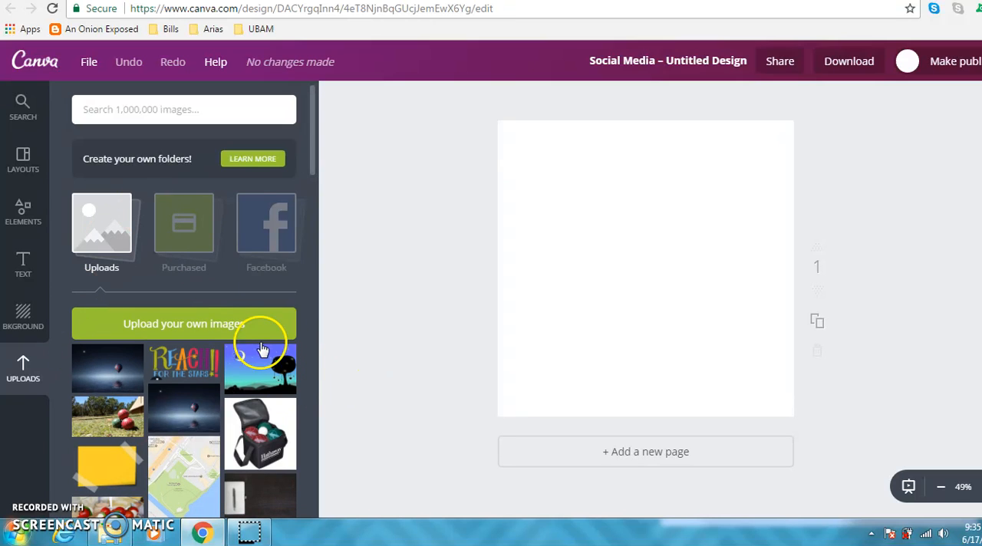
Add the uploaded night-sea balloon photo to the design, then enlarge and reposition it to cover the whole page.
{"action": "left_click", "coordinate": [104, 369]}
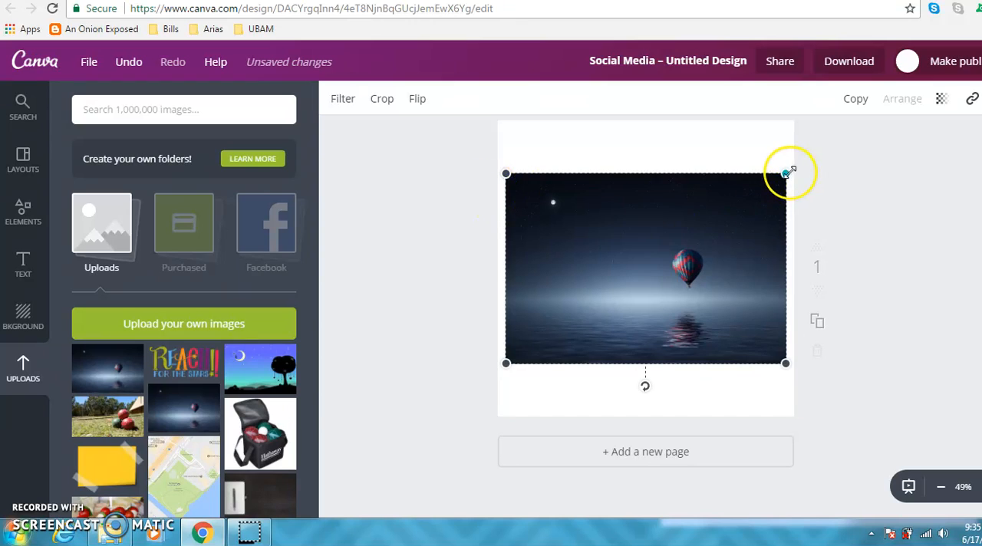
{"action": "left_click_drag", "start_coordinate": [787, 170], "coordinate": [928, 133]}
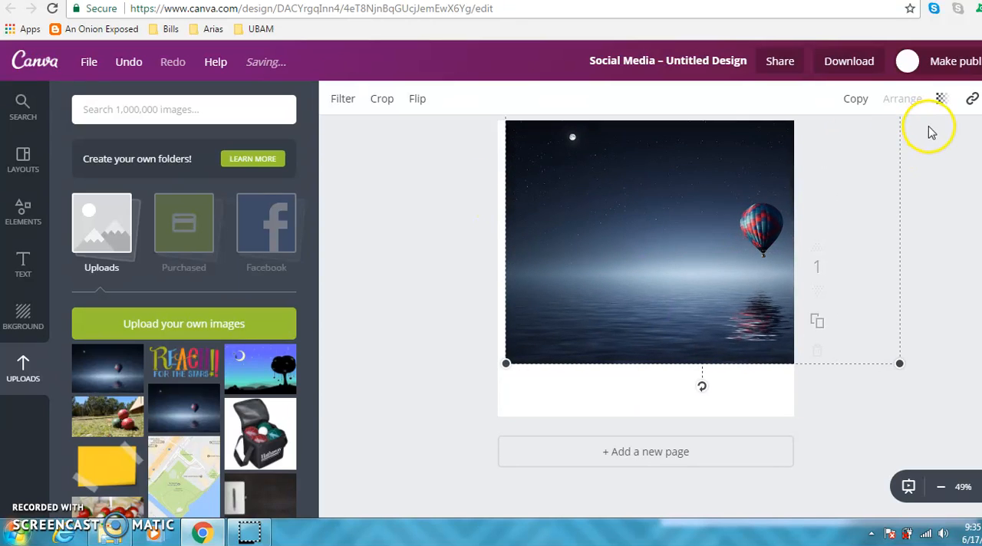
{"action": "left_click_drag", "start_coordinate": [711, 173], "coordinate": [665, 237]}
{"action": "left_click_drag", "start_coordinate": [860, 154], "coordinate": [931, 131]}
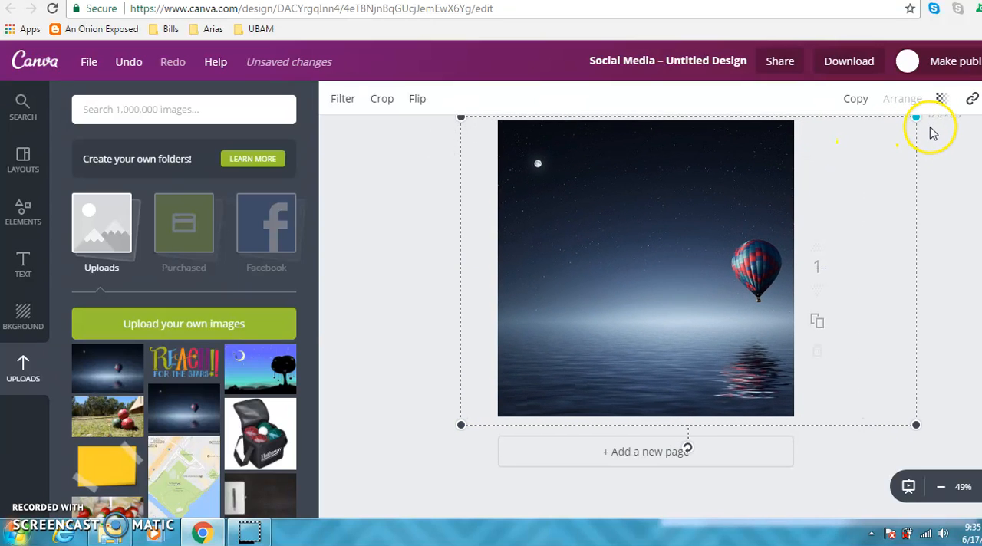
{"action": "left_click", "coordinate": [434, 234]}
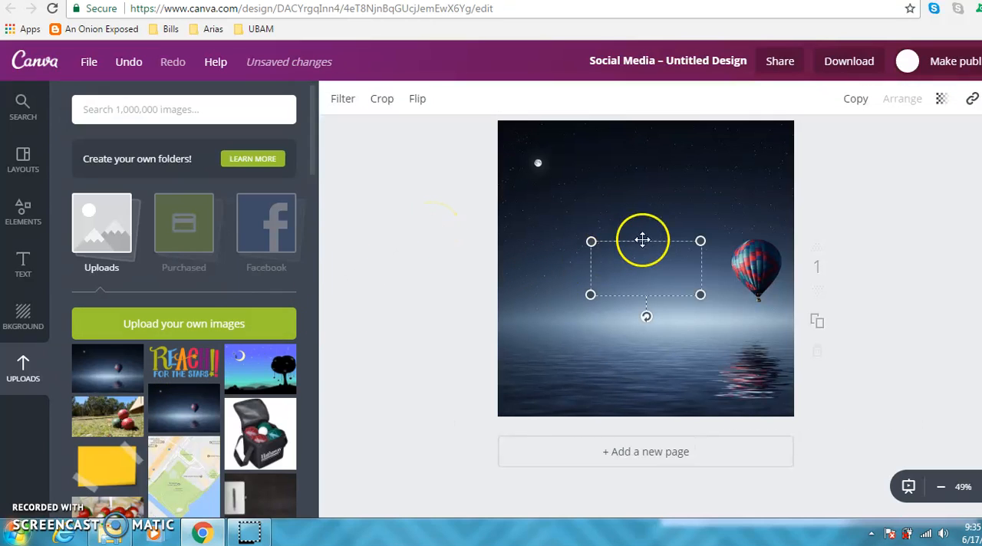
Add the uploaded "Reach for the Stars" logo, enlarge it and place it centered at the top of the page.
{"action": "left_click_drag", "start_coordinate": [701, 239], "coordinate": [735, 224]}
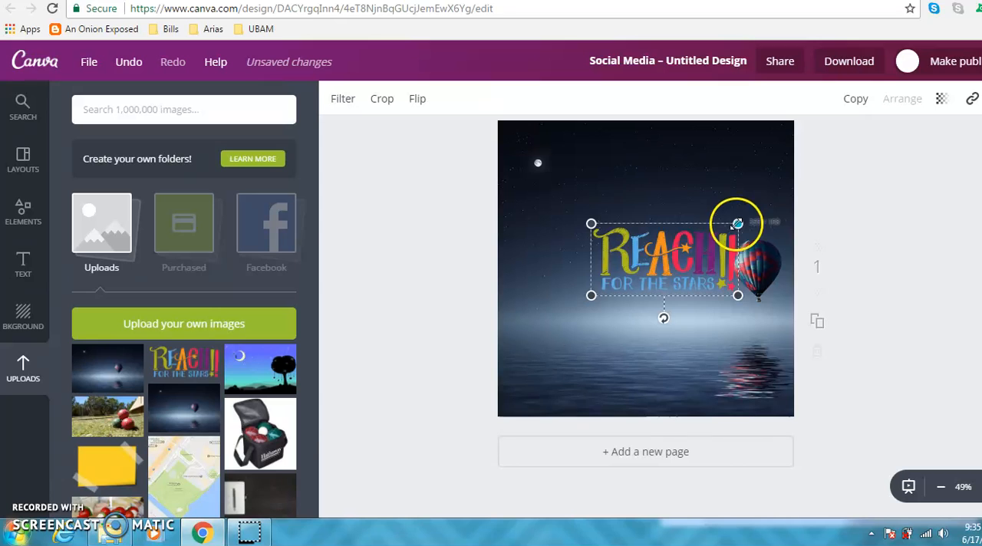
{"action": "left_click_drag", "start_coordinate": [680, 244], "coordinate": [662, 149]}
{"action": "left_click", "coordinate": [409, 206]}
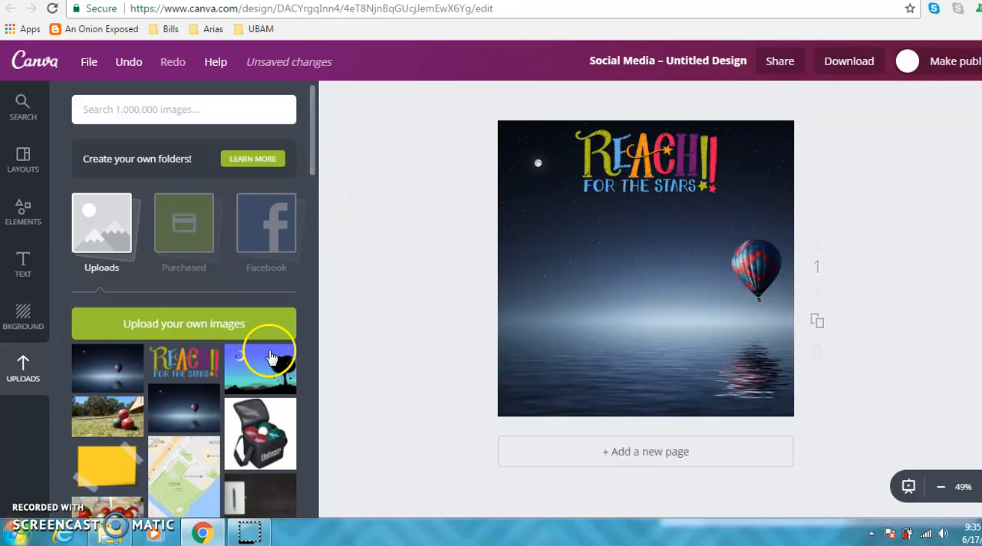
Find the white Usborne Books & More Independent Consultant logo among the uploaded images and add it to the design.
{"action": "left_click_drag", "start_coordinate": [309, 164], "coordinate": [323, 485]}
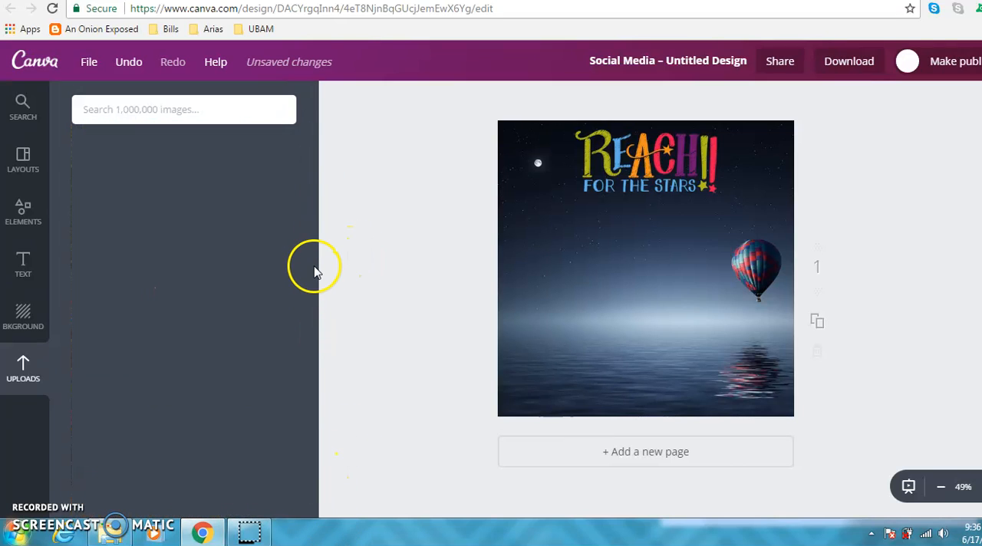
{"action": "left_click_drag", "start_coordinate": [312, 371], "coordinate": [317, 524]}
{"action": "left_click_drag", "start_coordinate": [314, 424], "coordinate": [314, 481]}
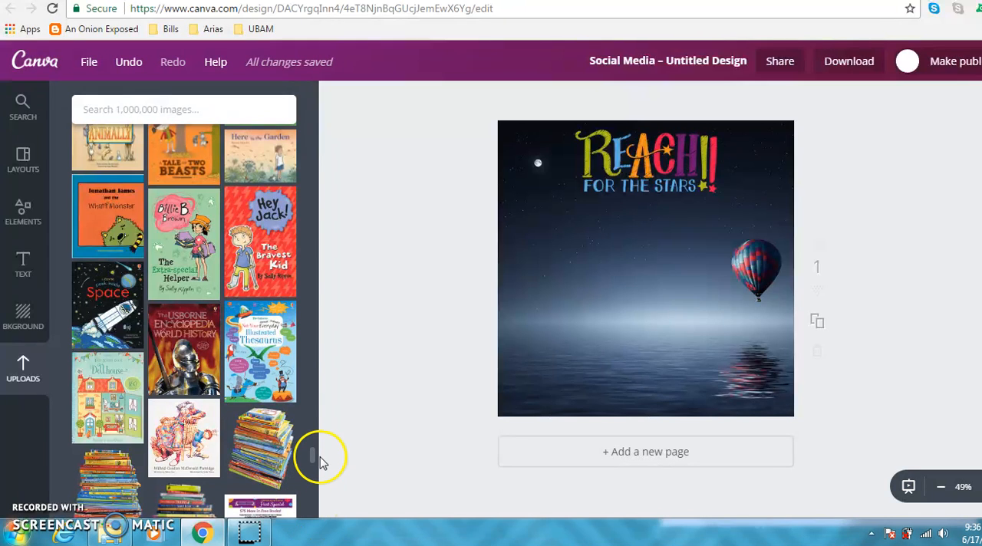
{"action": "left_click_drag", "start_coordinate": [314, 459], "coordinate": [307, 539]}
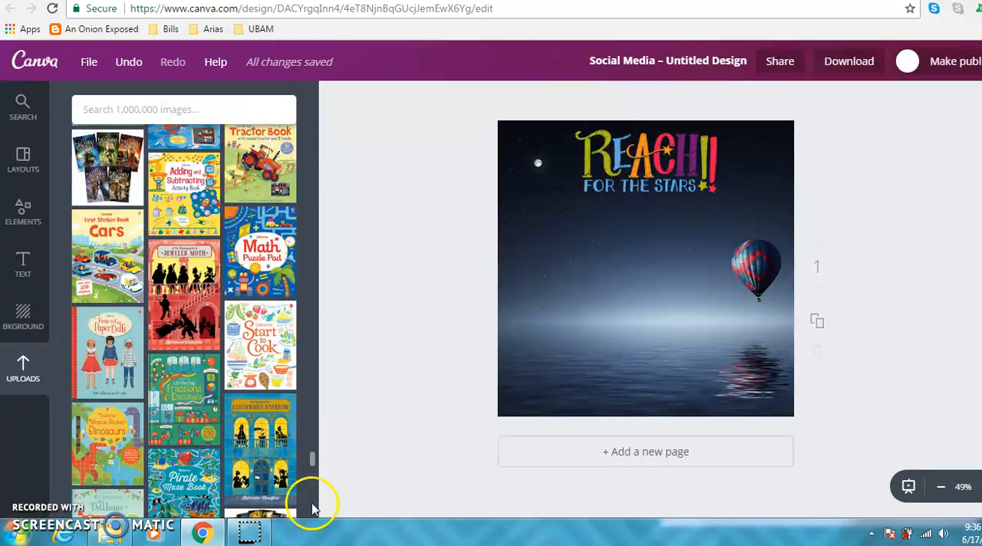
{"action": "left_click_drag", "start_coordinate": [313, 461], "coordinate": [313, 470]}
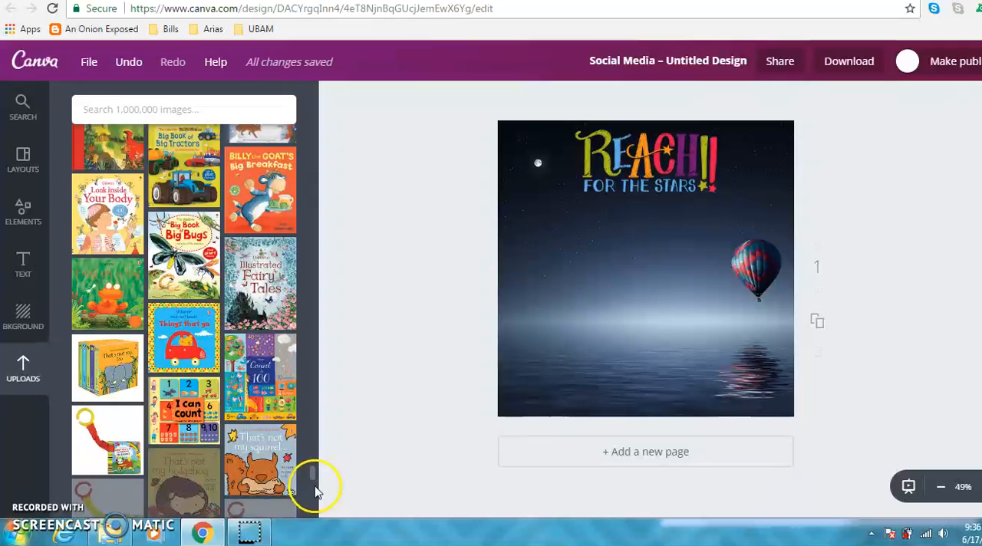
{"action": "mouse_move", "coordinate": [315, 486]}
{"action": "left_mouse_down"}
{"action": "mouse_move", "coordinate": [315, 535]}
{"action": "mouse_move", "coordinate": [310, 468]}
{"action": "mouse_move", "coordinate": [315, 479]}
{"action": "left_mouse_up"}
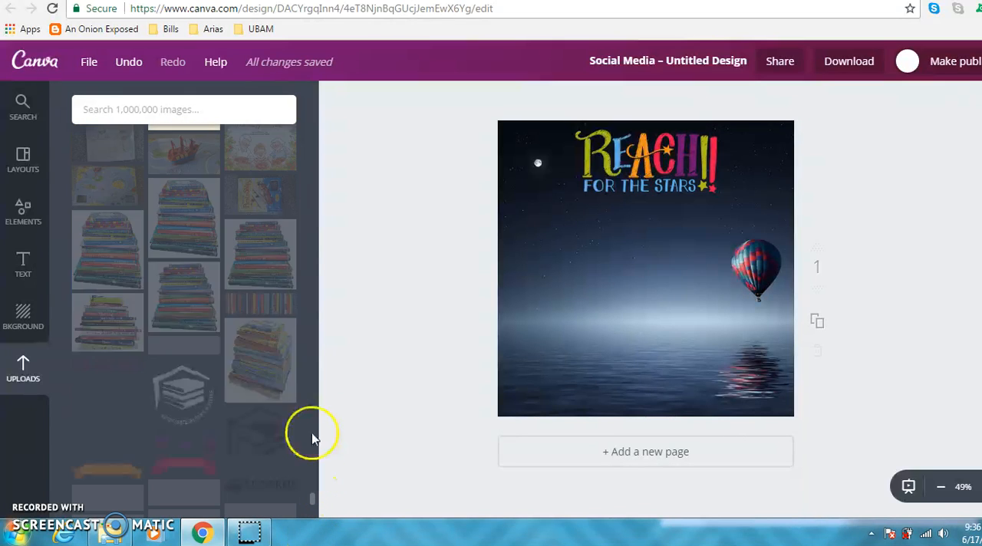
{"action": "left_click_drag", "start_coordinate": [314, 497], "coordinate": [313, 502]}
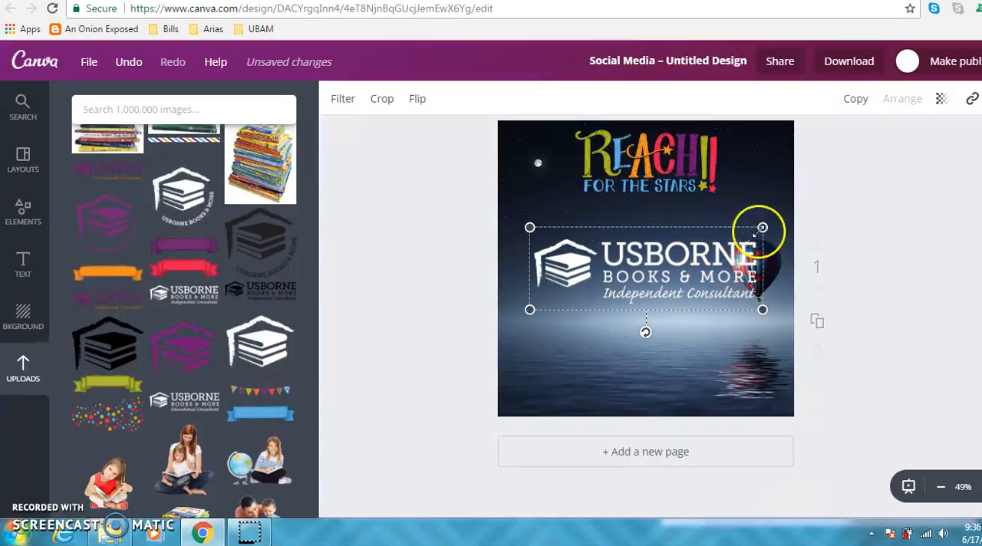
Shrink the Usborne Books & More logo and place it in the lower-left corner of the page.
{"action": "left_click_drag", "start_coordinate": [762, 227], "coordinate": [669, 269]}
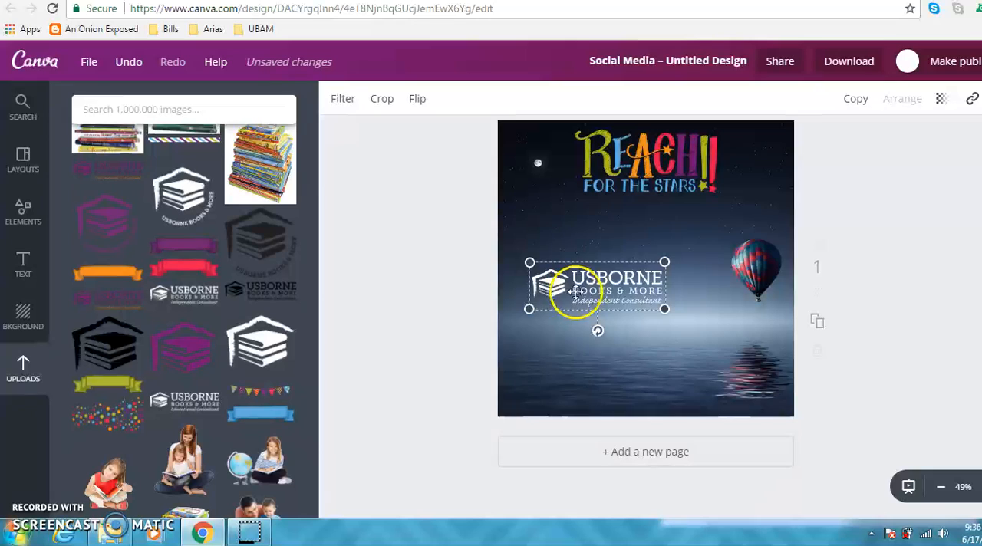
{"action": "left_click_drag", "start_coordinate": [598, 293], "coordinate": [567, 391]}
{"action": "left_click_drag", "start_coordinate": [633, 369], "coordinate": [584, 387]}
{"action": "left_click", "coordinate": [419, 333]}
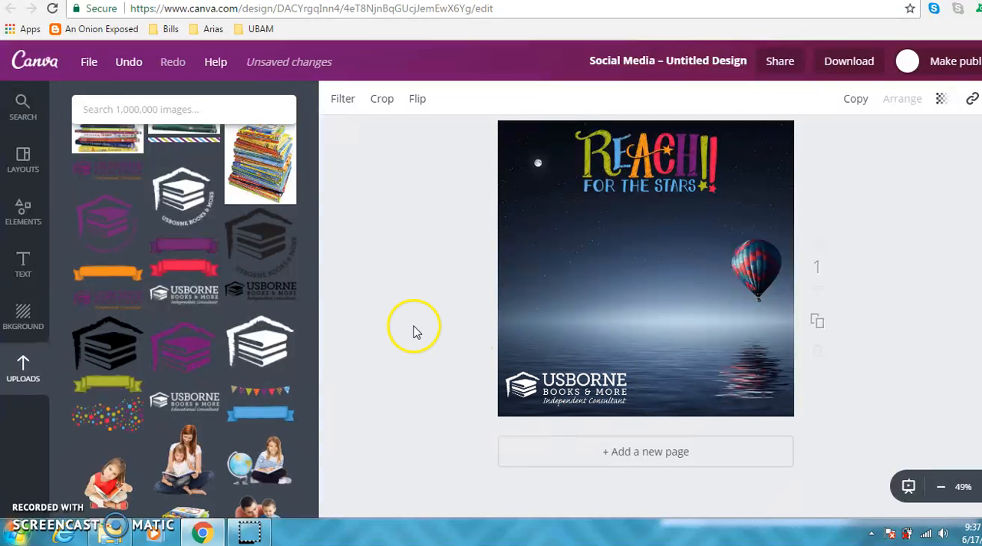
Add a subheading text box to the page and replace its text with "Book Now!".
{"action": "left_click", "coordinate": [22, 273]}
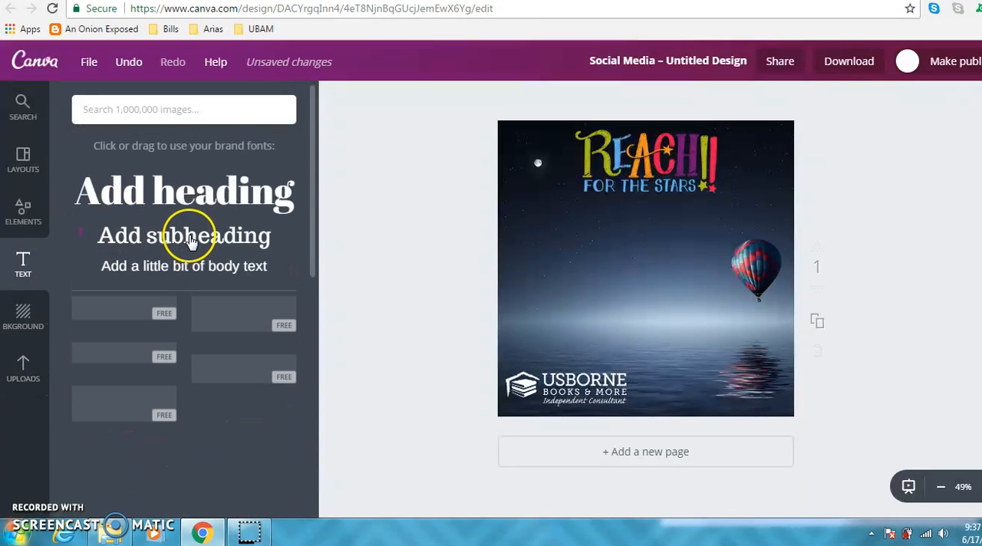
{"action": "left_click", "coordinate": [190, 241]}
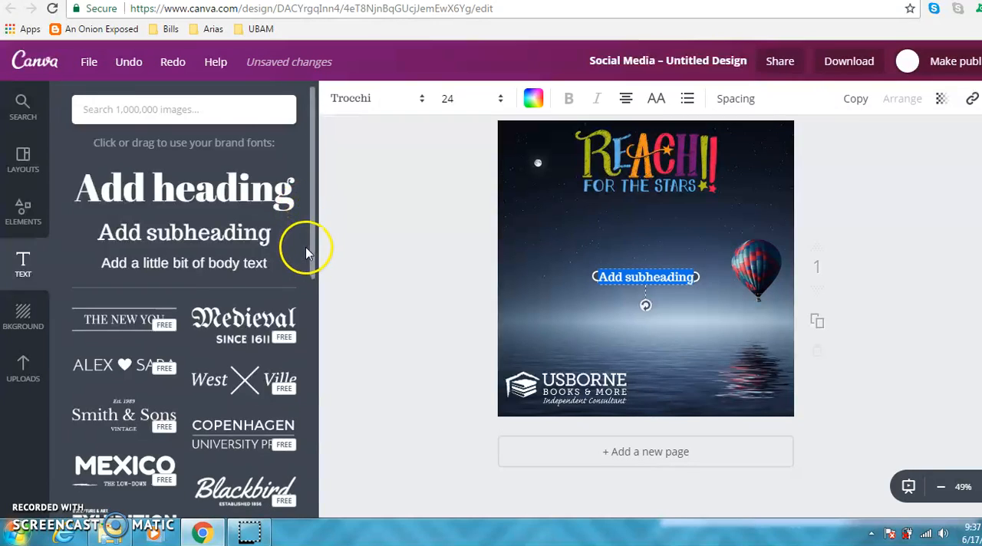
{"action": "scroll", "coordinate": [306, 248], "scroll_direction": "down", "scroll_amount": 1}
{"action": "scroll", "coordinate": [308, 215], "scroll_direction": "up", "scroll_amount": 1}
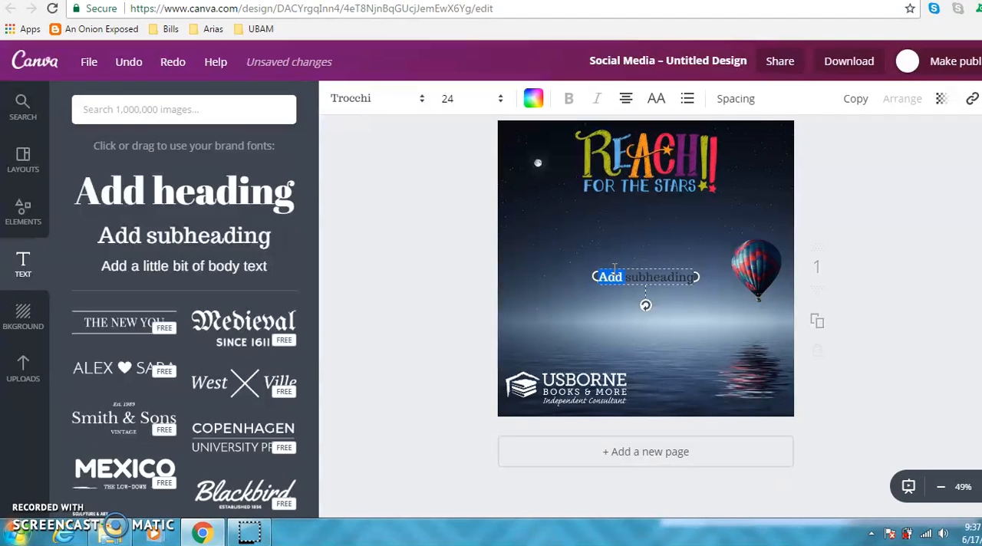
{"action": "type", "text": "Book Now!"}
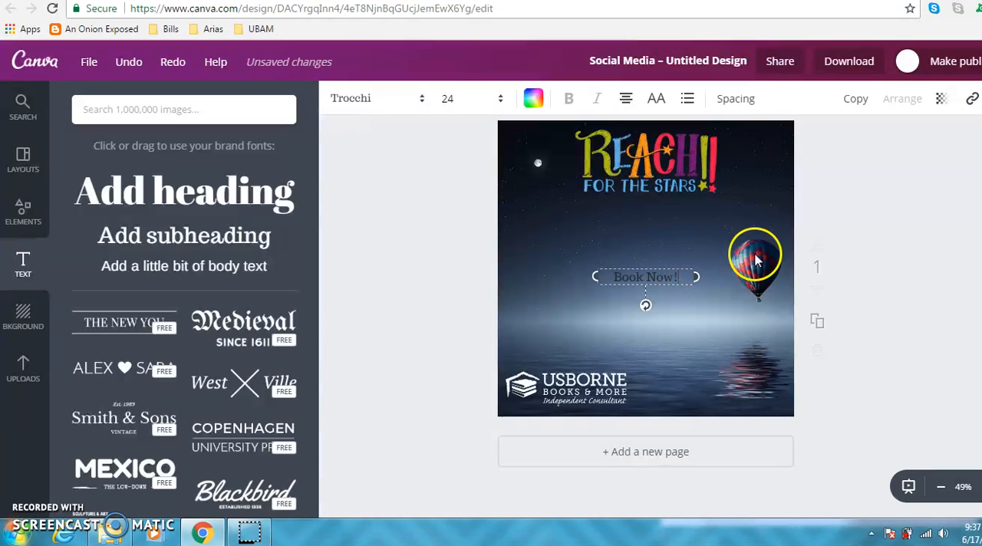
Enlarge the "Book Now!" text to size 48 and move it slightly up and to the left.
{"action": "left_click", "coordinate": [472, 100]}
{"action": "left_click", "coordinate": [462, 350]}
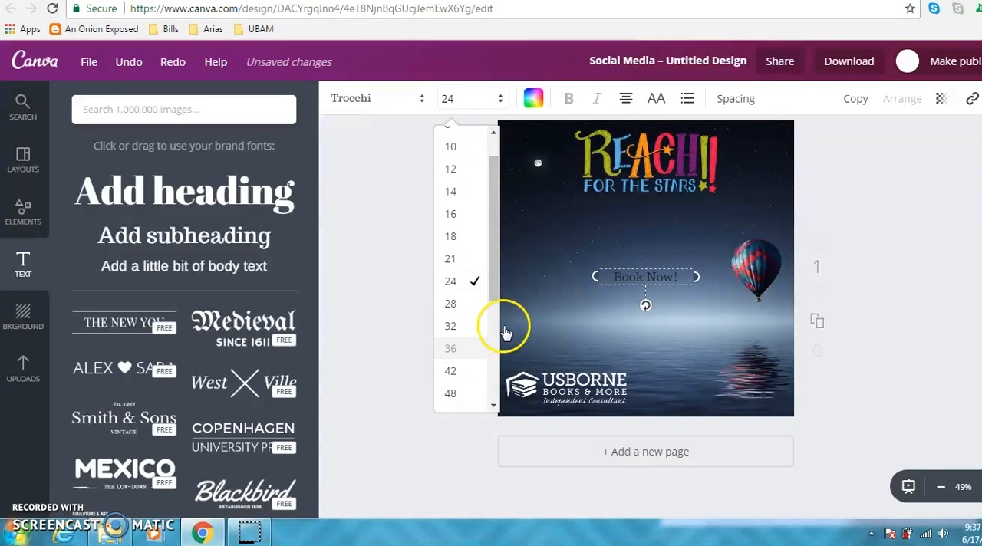
{"action": "left_click", "coordinate": [475, 103]}
{"action": "left_click", "coordinate": [459, 394]}
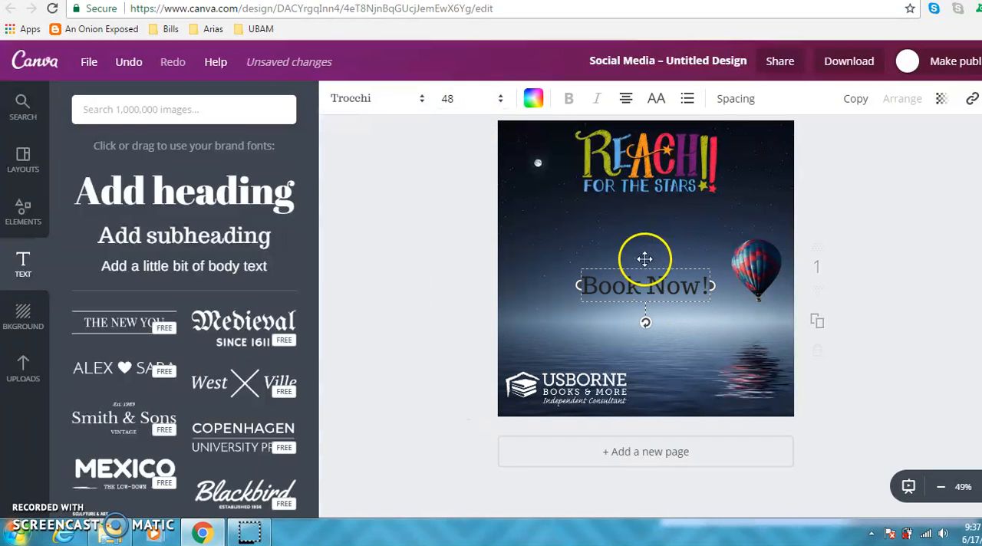
{"action": "left_click_drag", "start_coordinate": [645, 259], "coordinate": [617, 237]}
Open a custom colour for the "Book Now!" text and copy the PMS 292c blue hex code 60B0E6 from the branding guide PDF.
{"action": "left_click", "coordinate": [531, 103]}
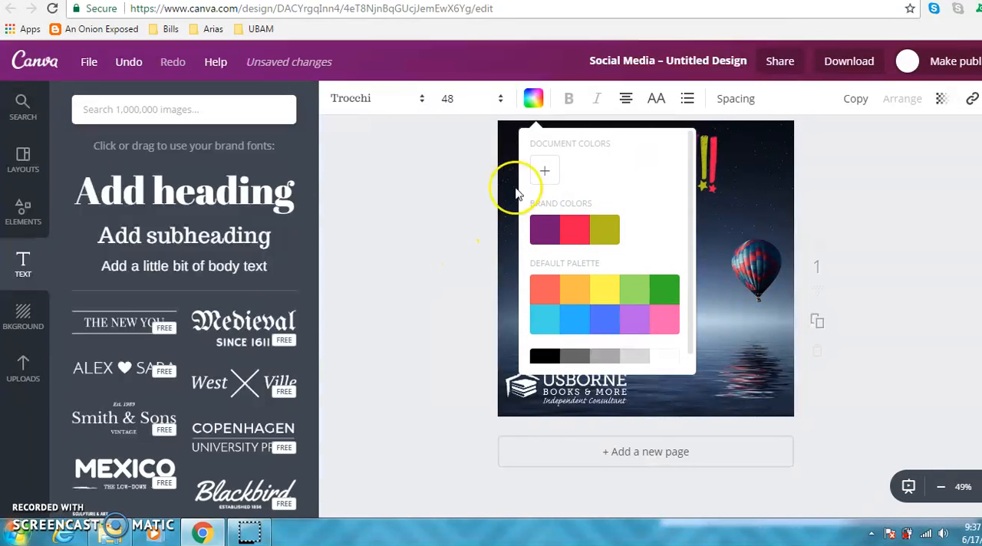
{"action": "left_click", "coordinate": [545, 171]}
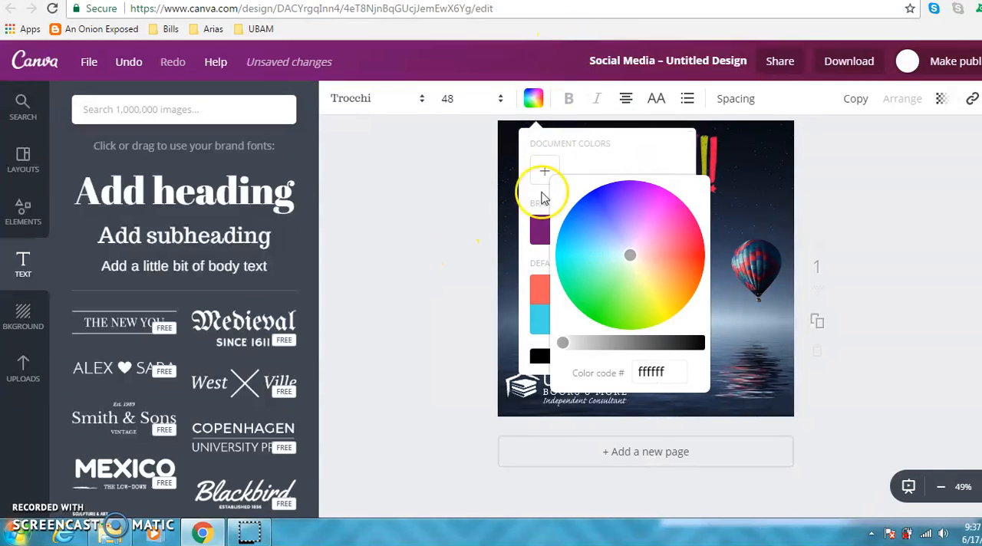
{"action": "left_click", "coordinate": [602, 0]}
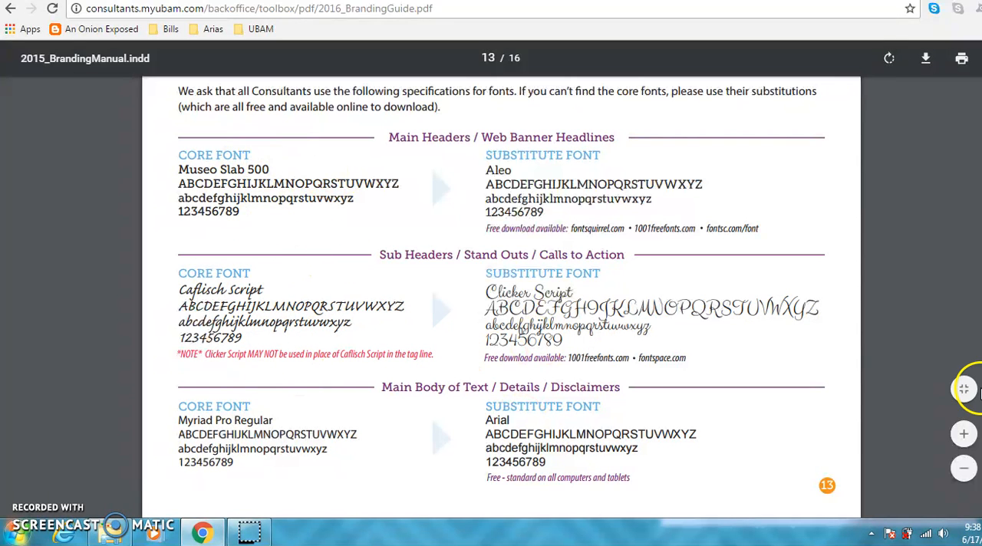
{"action": "scroll", "coordinate": [524, 453], "scroll_direction": "up", "scroll_amount": 6}
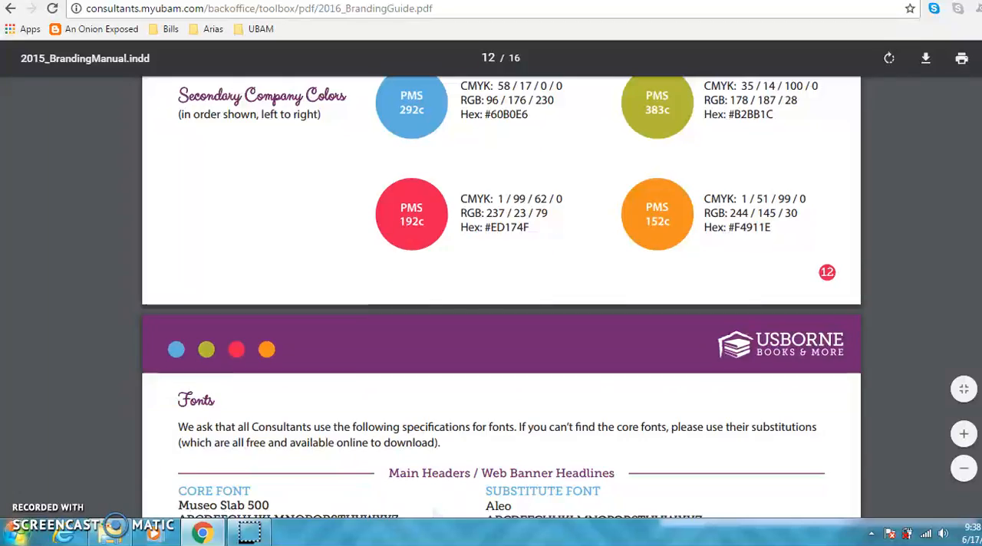
{"action": "scroll", "coordinate": [501, 281], "scroll_direction": "up", "scroll_amount": 1}
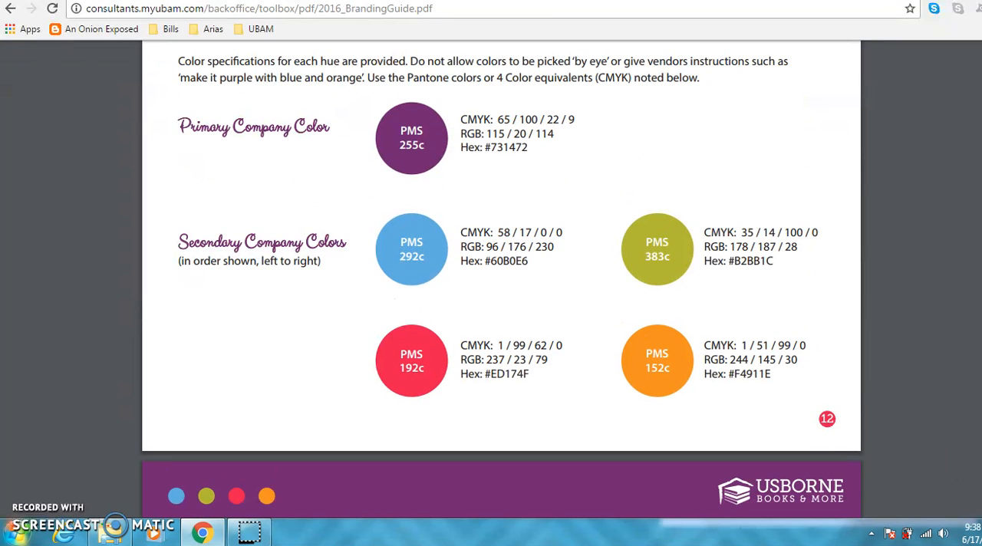
{"action": "left_click_drag", "start_coordinate": [529, 263], "coordinate": [502, 260]}
{"action": "right_click", "coordinate": [494, 261]}
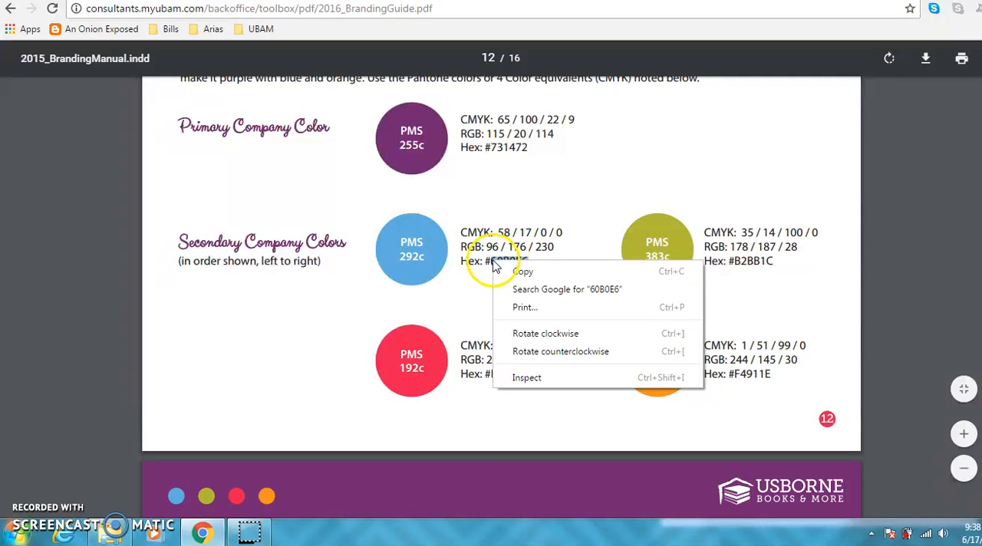
{"action": "left_click", "coordinate": [513, 268]}
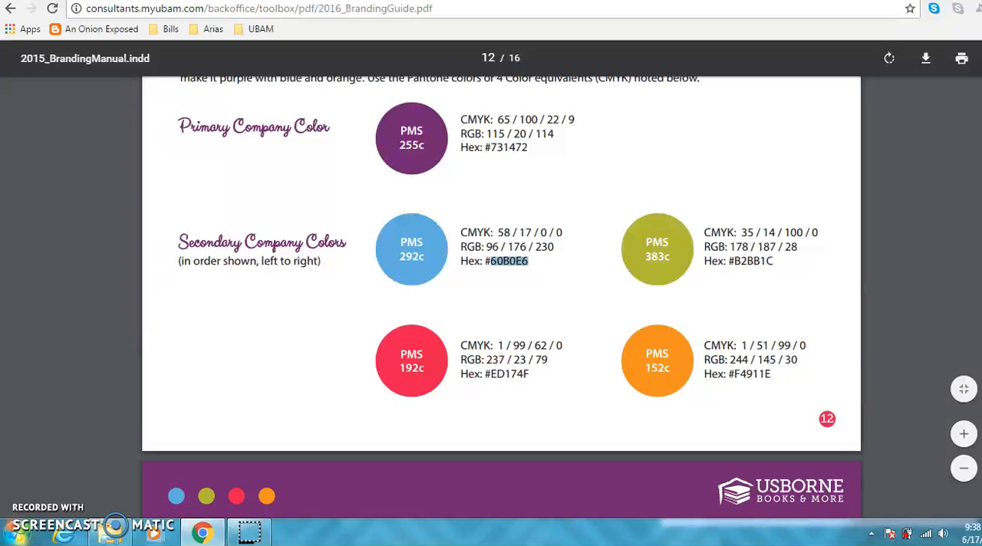
Switch back to Canva and set the "Book Now!" text's custom colour code to 60B0E6.
{"action": "left_click", "coordinate": [522, 1]}
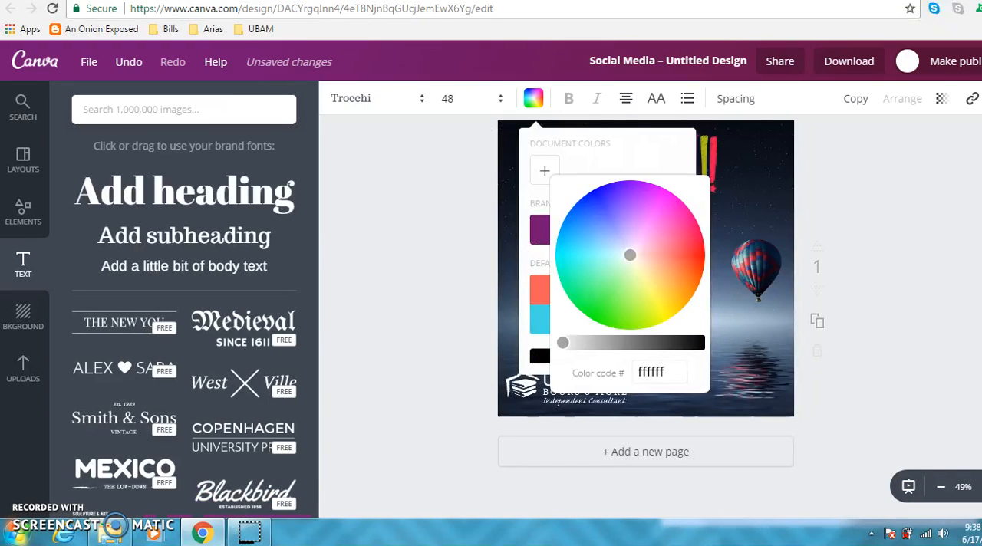
{"action": "right_click", "coordinate": [652, 371]}
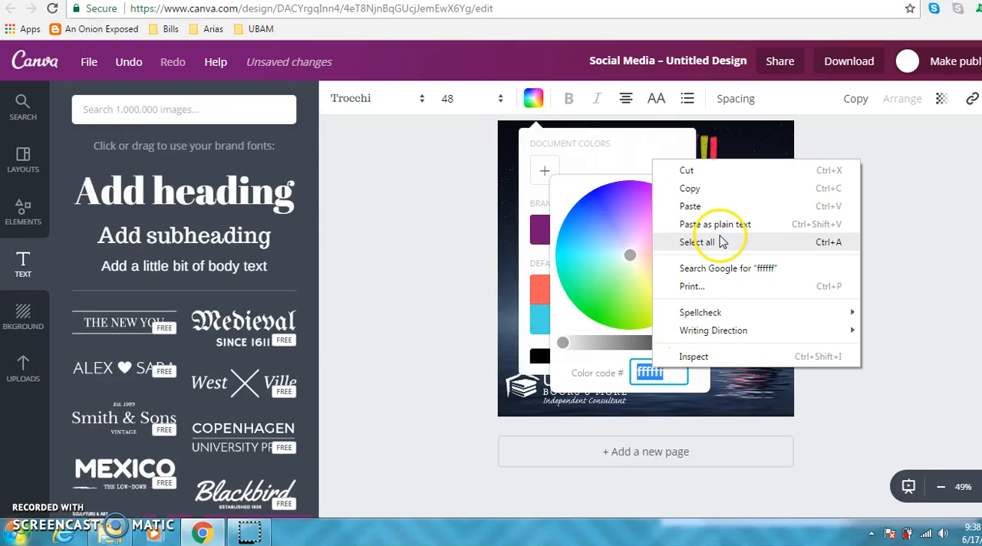
{"action": "left_click", "coordinate": [693, 208]}
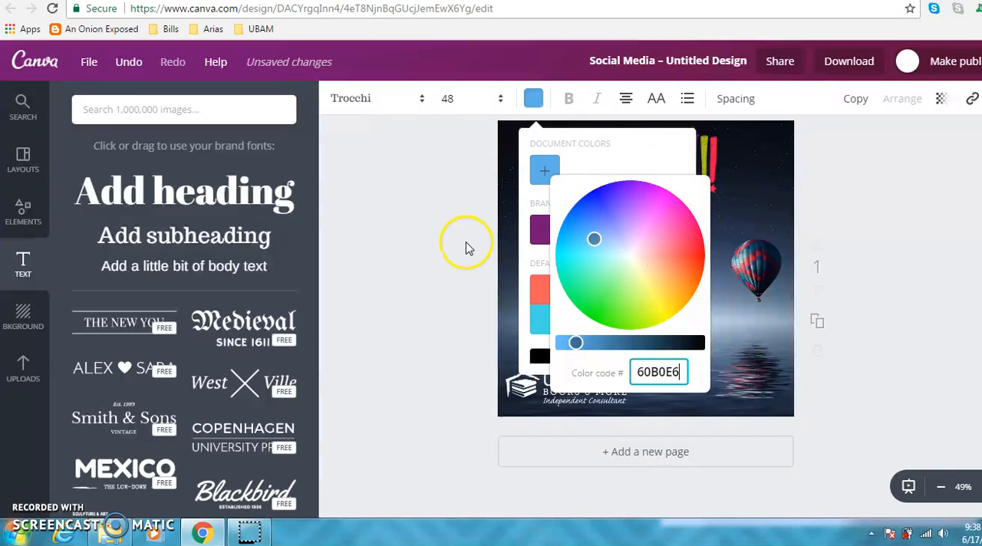
{"action": "left_click", "coordinate": [421, 285]}
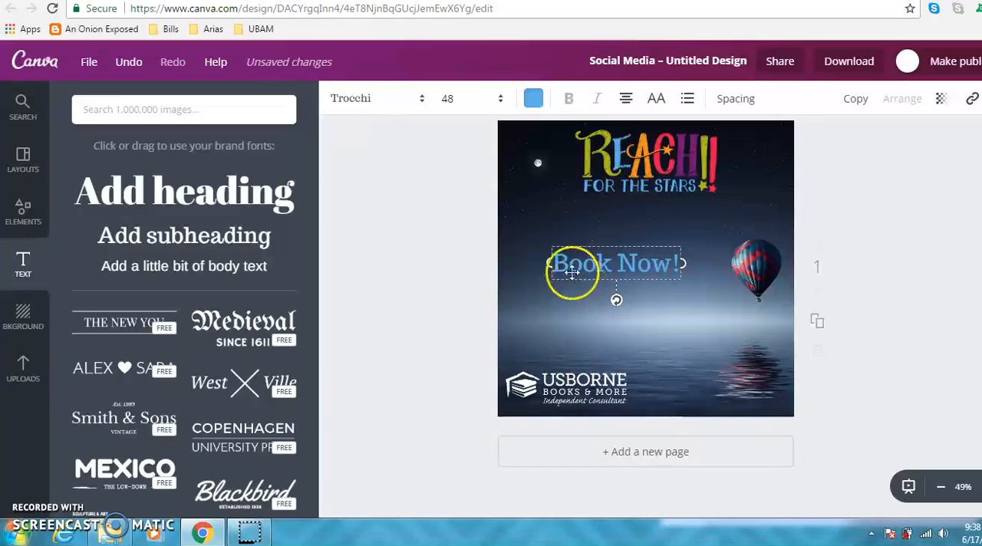
Set the "Book Now!" text to size 64 and change its font to Aleo.
{"action": "left_click", "coordinate": [481, 101]}
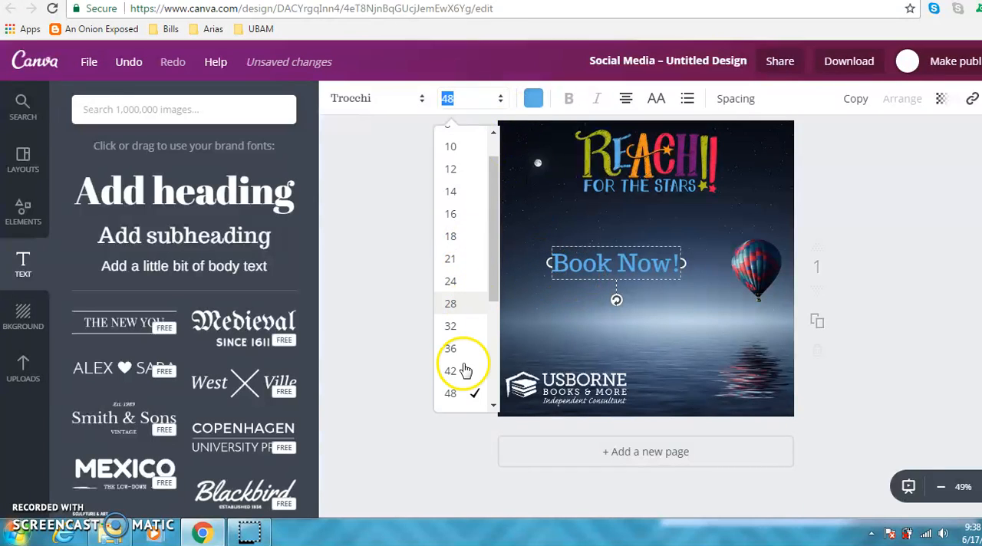
{"action": "left_click_drag", "start_coordinate": [491, 285], "coordinate": [491, 338]}
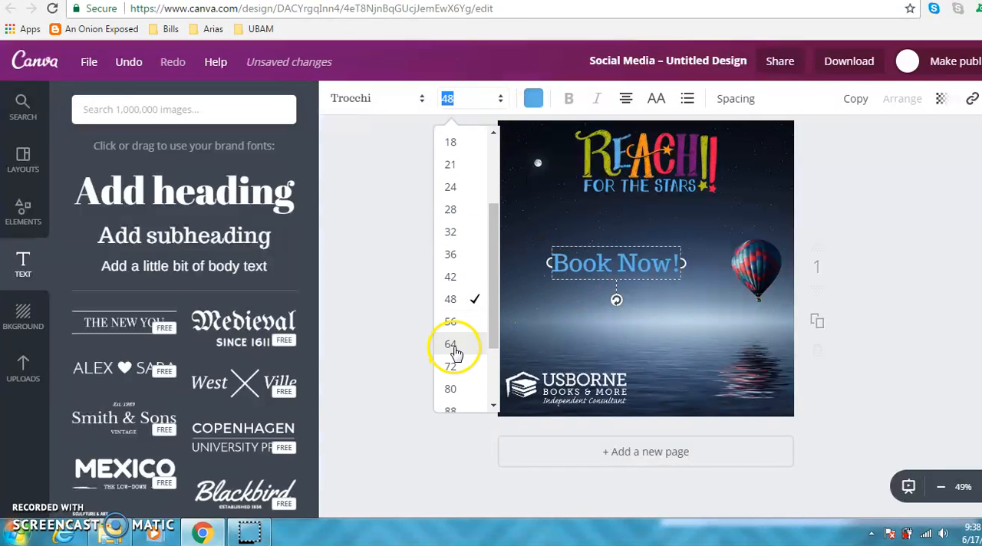
{"action": "left_click", "coordinate": [453, 347]}
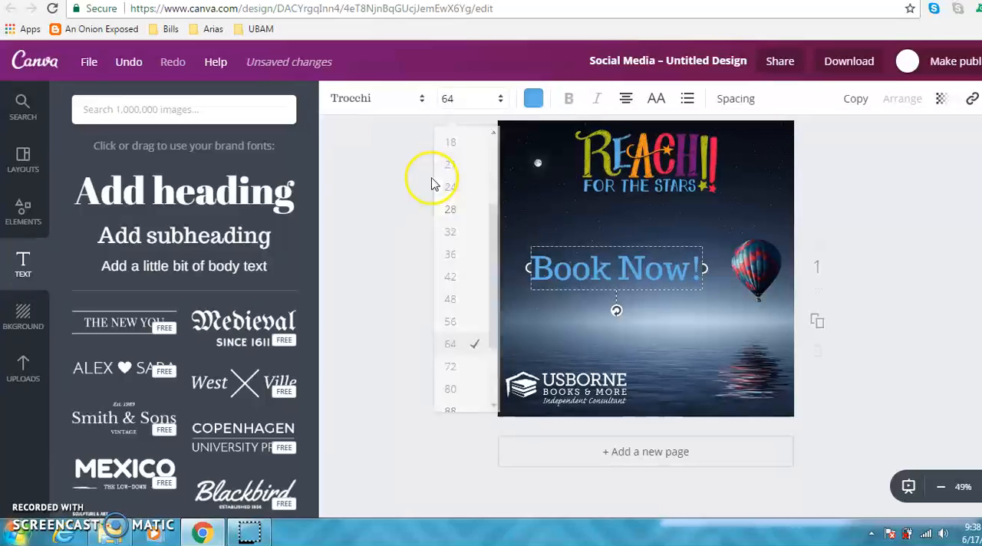
{"action": "left_click", "coordinate": [387, 107]}
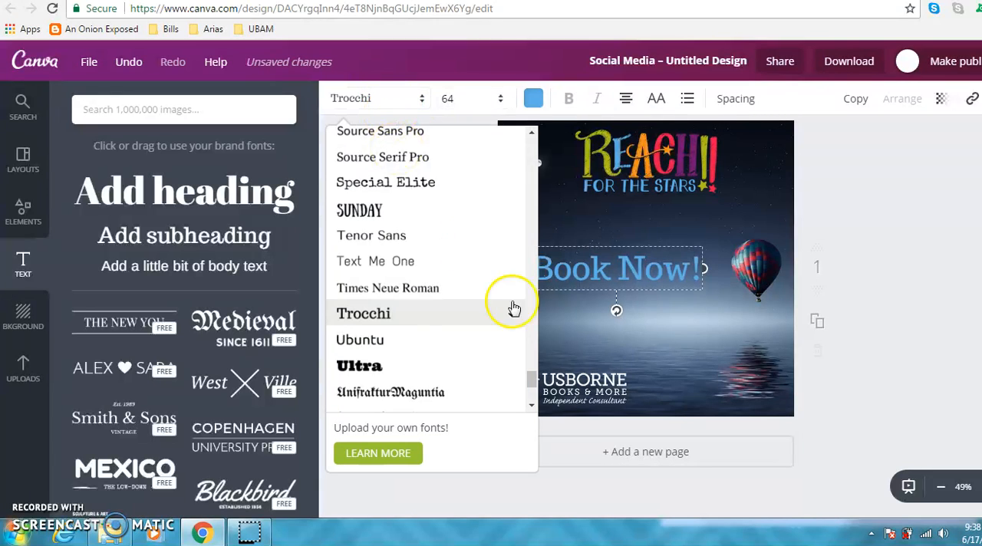
{"action": "left_click_drag", "start_coordinate": [532, 387], "coordinate": [517, 153]}
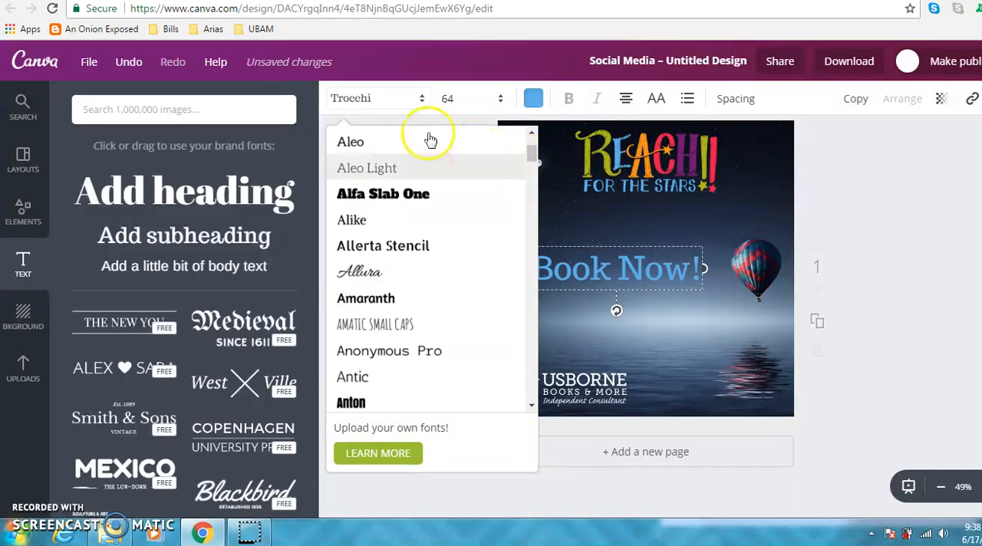
{"action": "left_click", "coordinate": [357, 142]}
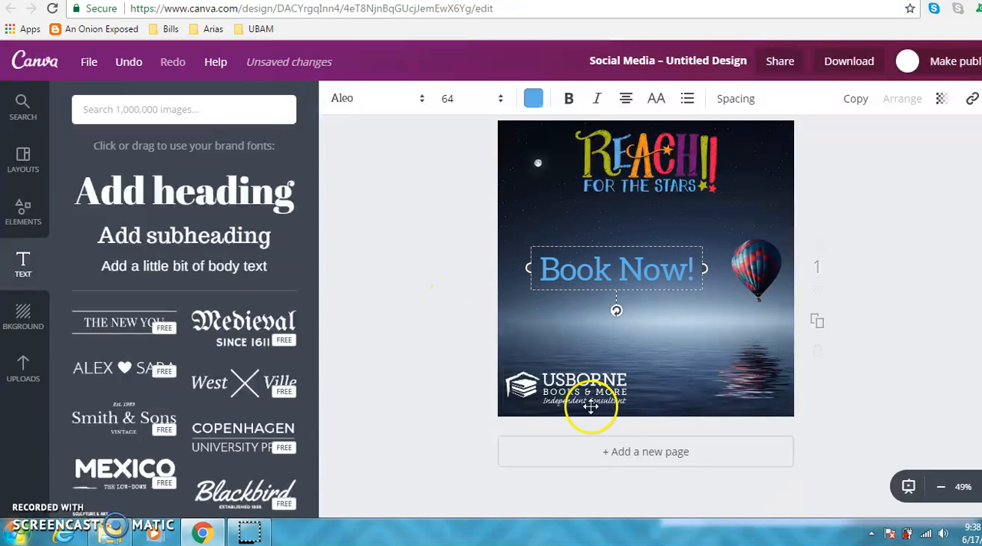
Move the "Book Now!" text slightly higher, closer to the "Reach for the Stars" logo.
{"action": "left_click_drag", "start_coordinate": [658, 242], "coordinate": [655, 224]}
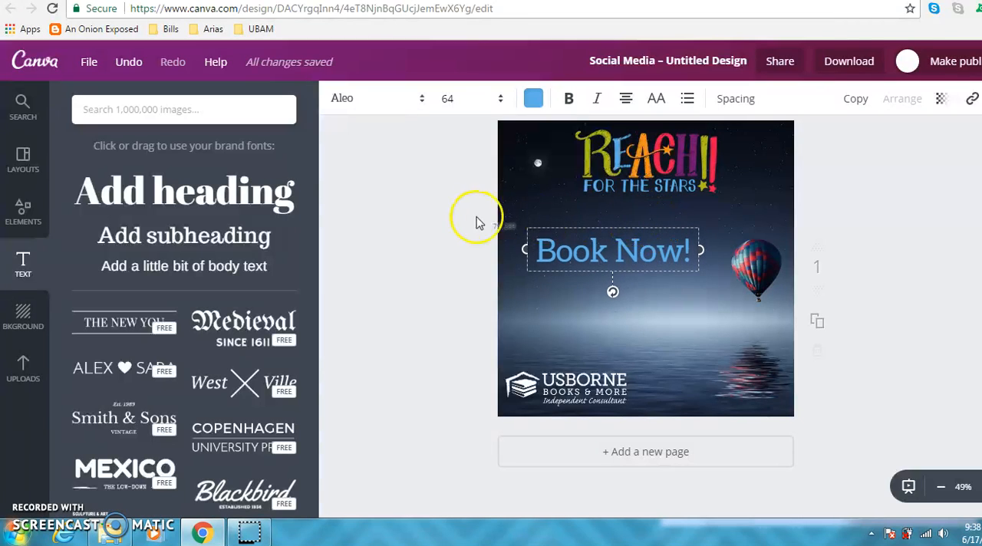
{"action": "left_click", "coordinate": [429, 215]}
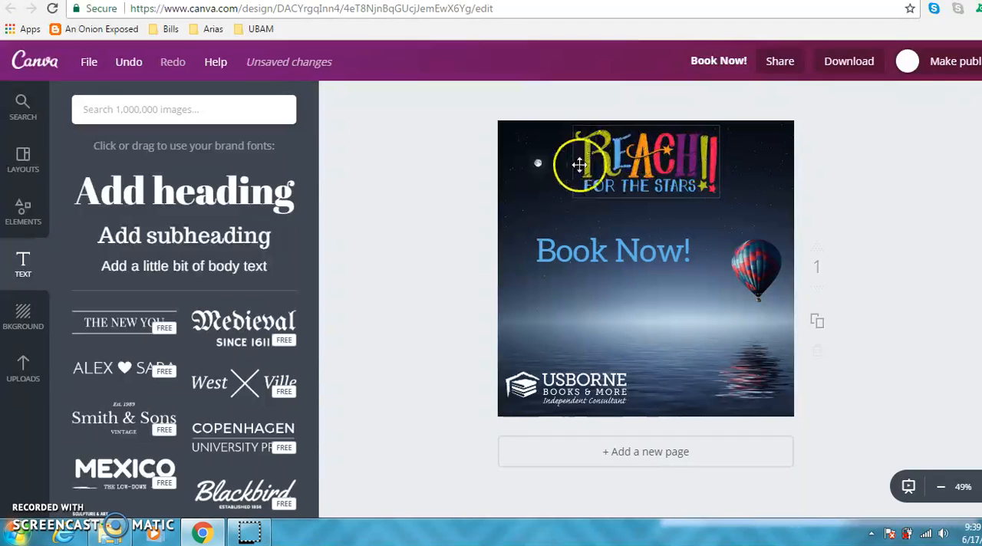
{"action": "left_click", "coordinate": [669, 172]}
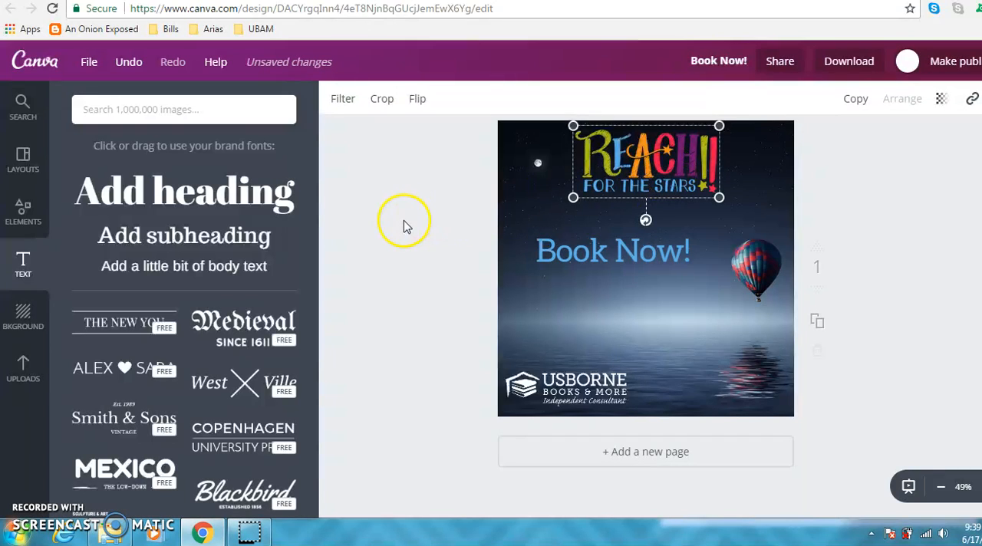
{"action": "left_click", "coordinate": [465, 235]}
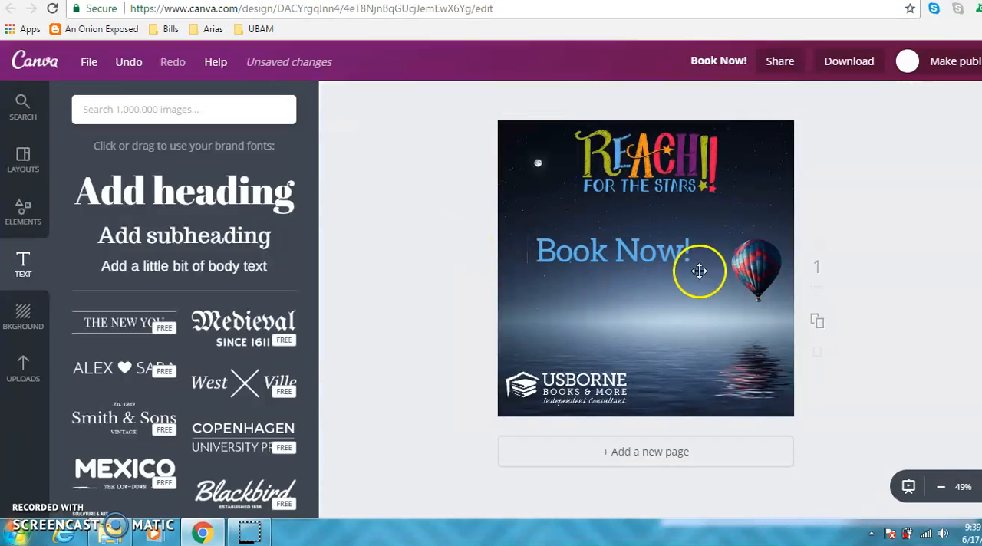
Look through the free photos, layouts, backgrounds and uploaded images available for the design.
{"action": "left_click", "coordinate": [25, 209]}
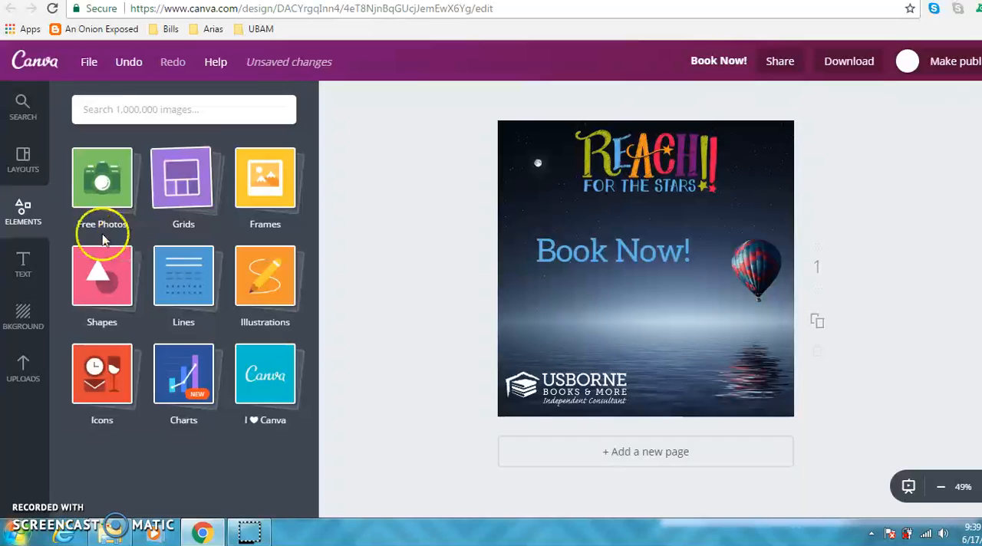
{"action": "left_click", "coordinate": [99, 178]}
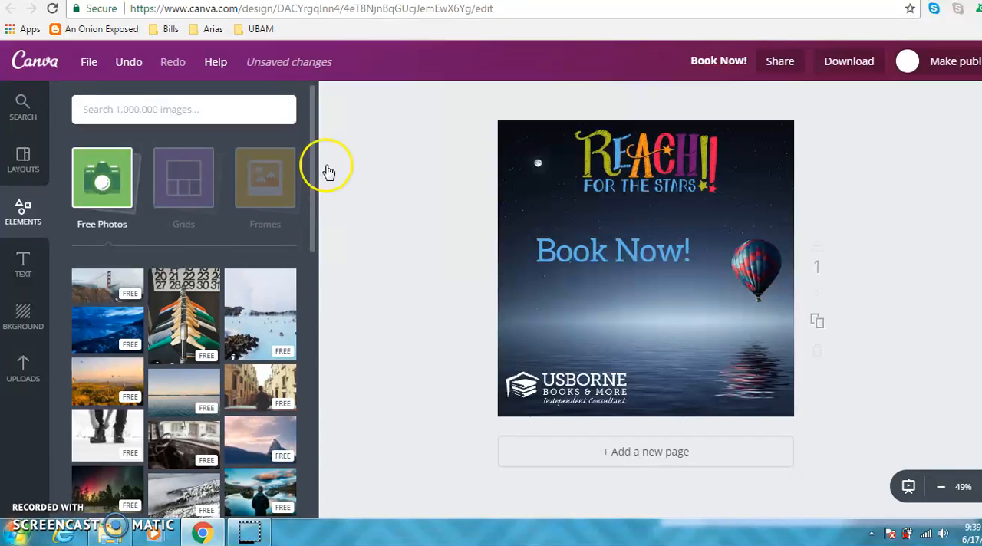
{"action": "left_click_drag", "start_coordinate": [314, 160], "coordinate": [310, 476]}
{"action": "left_click_drag", "start_coordinate": [308, 424], "coordinate": [314, 120]}
{"action": "left_click", "coordinate": [32, 167]}
{"action": "left_click", "coordinate": [27, 318]}
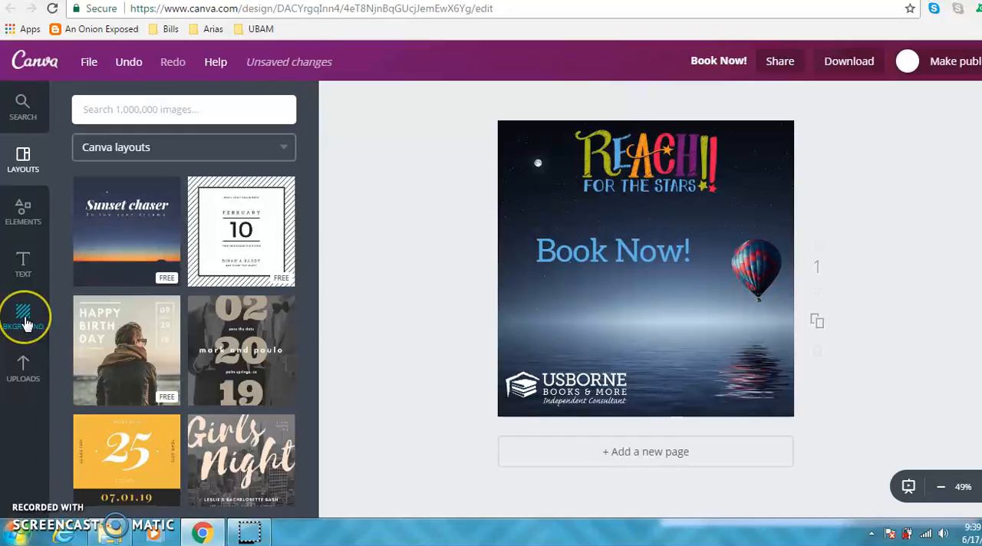
{"action": "left_click", "coordinate": [31, 370]}
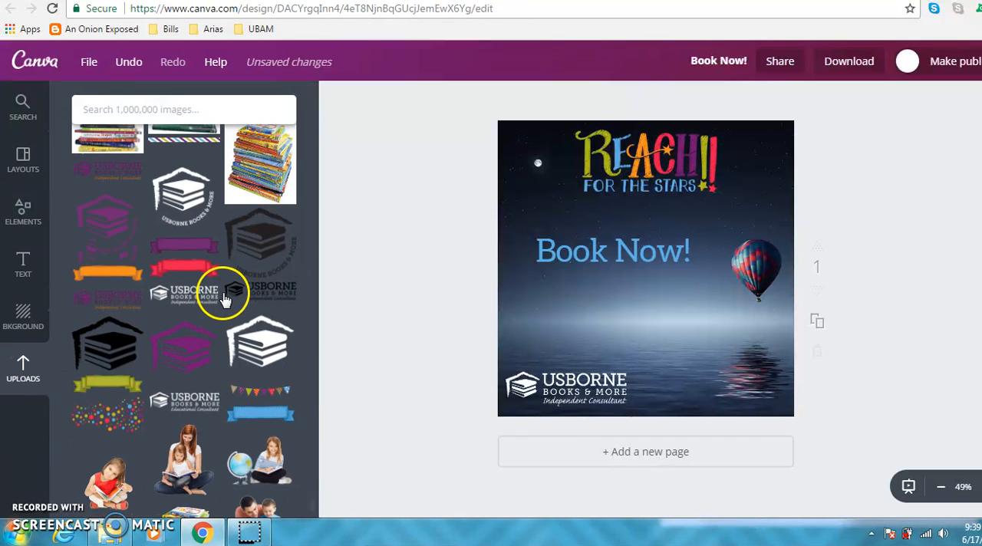
{"action": "left_click_drag", "start_coordinate": [313, 507], "coordinate": [311, 313]}
{"action": "left_click_drag", "start_coordinate": [310, 263], "coordinate": [316, 148]}
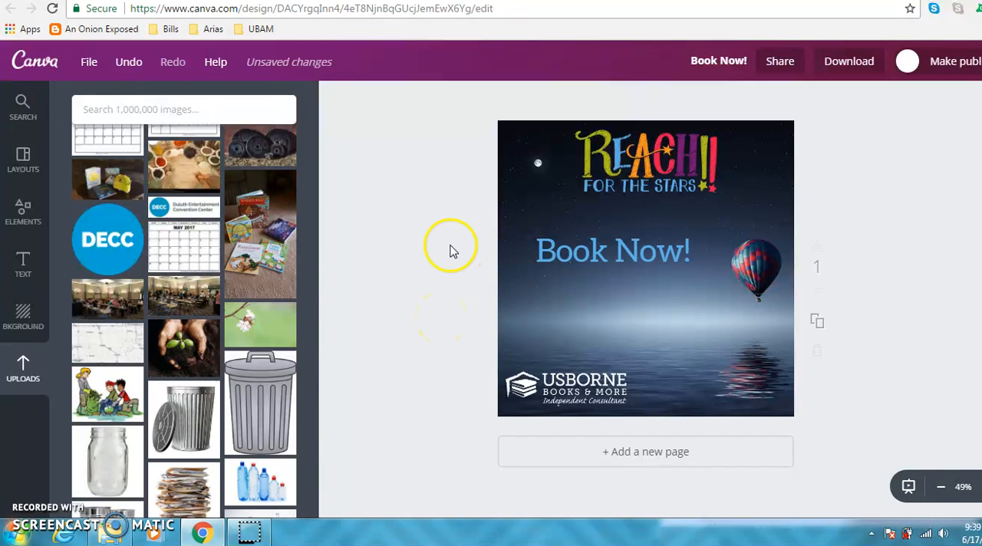
Save the design and keep "Book Now!" as its design title.
{"action": "left_click", "coordinate": [87, 62]}
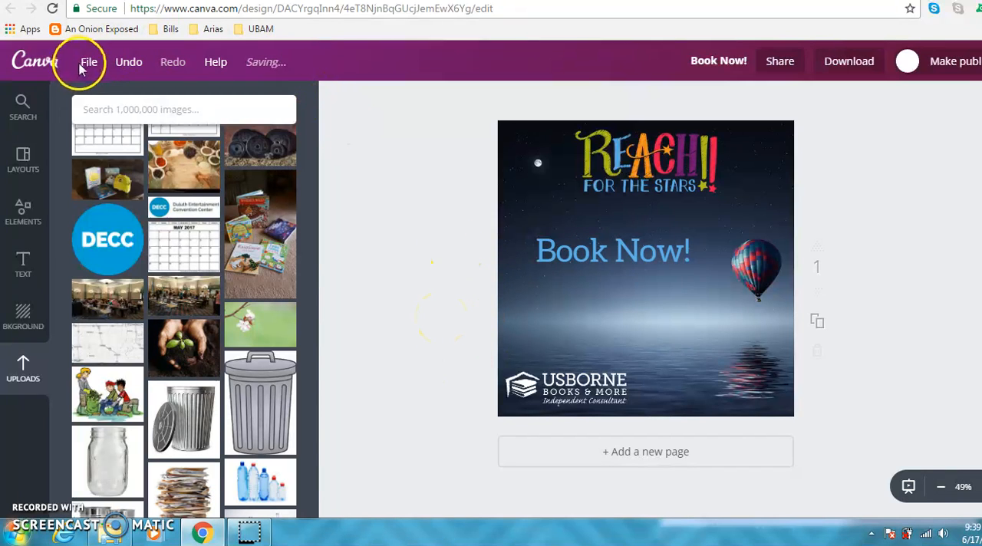
{"action": "left_click", "coordinate": [81, 192]}
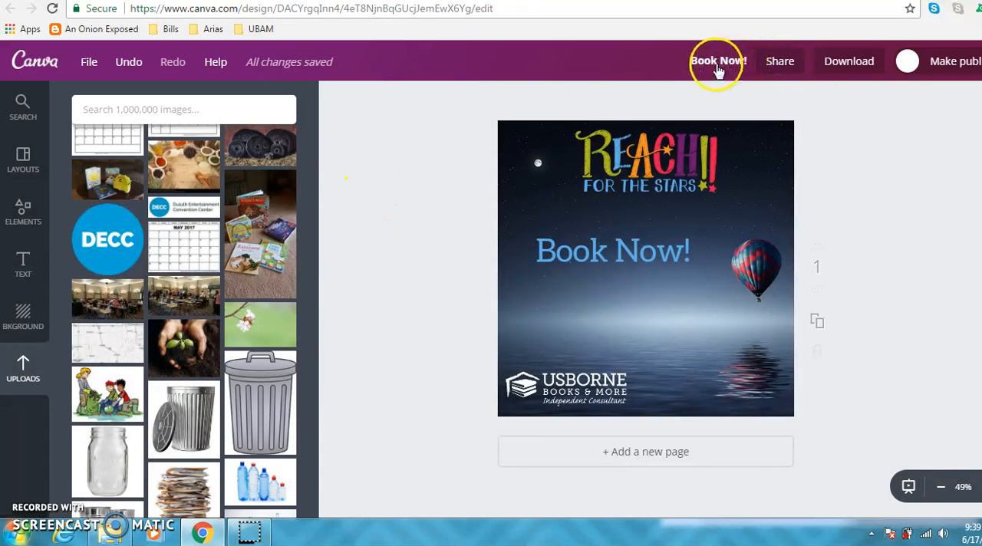
{"action": "left_click", "coordinate": [717, 65]}
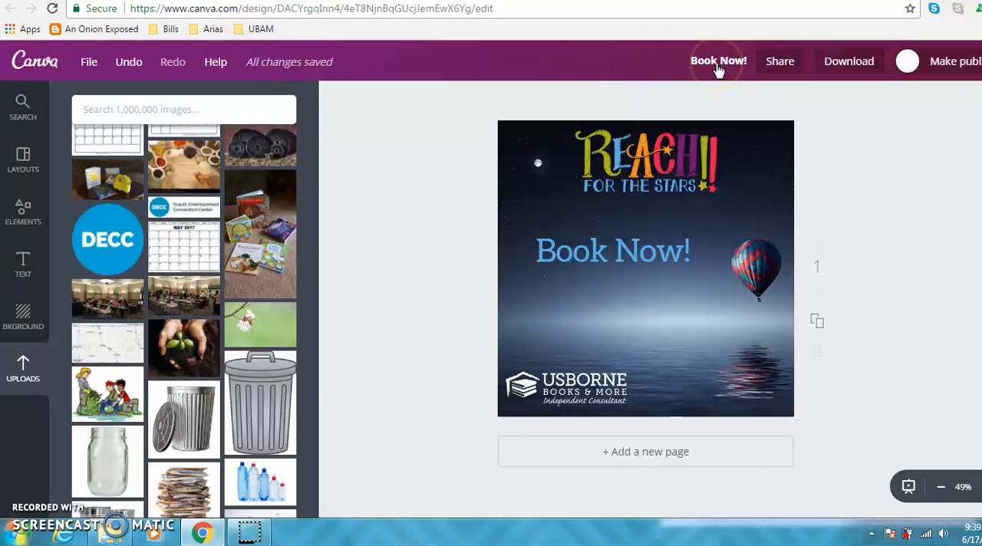
{"action": "left_click", "coordinate": [713, 66]}
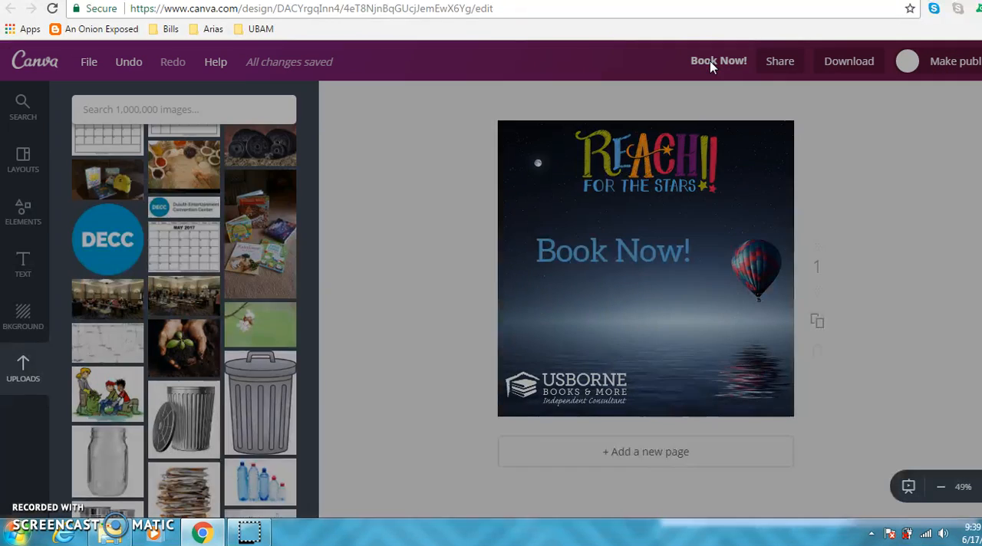
{"action": "left_click", "coordinate": [713, 66]}
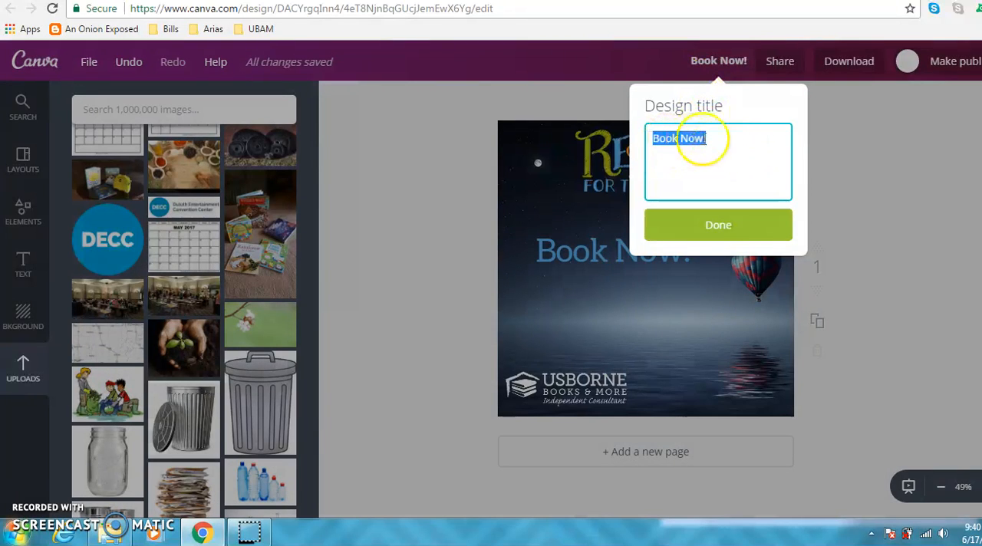
{"action": "left_click", "coordinate": [731, 227]}
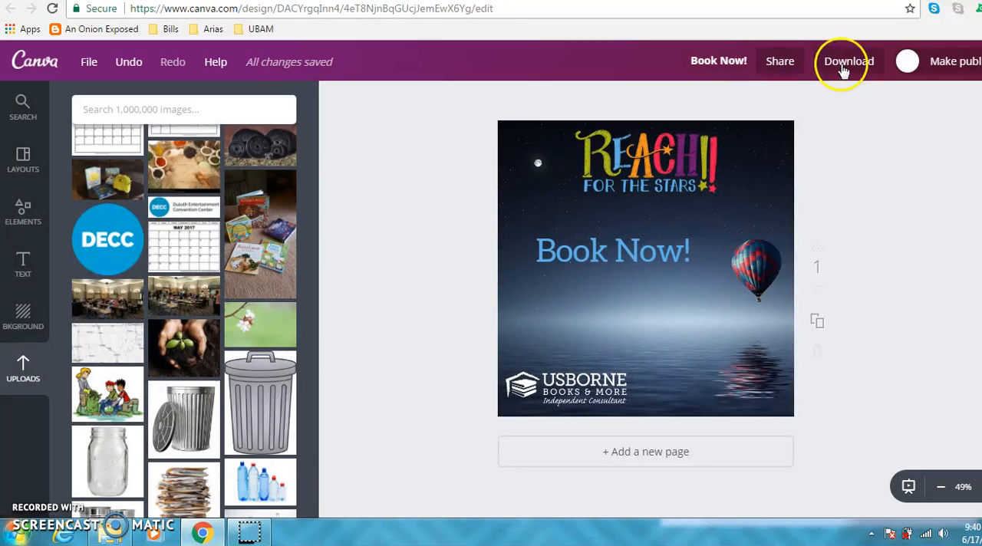
Examine the file types offered for downloading the design, and close the options without downloading.
{"action": "left_click", "coordinate": [842, 66]}
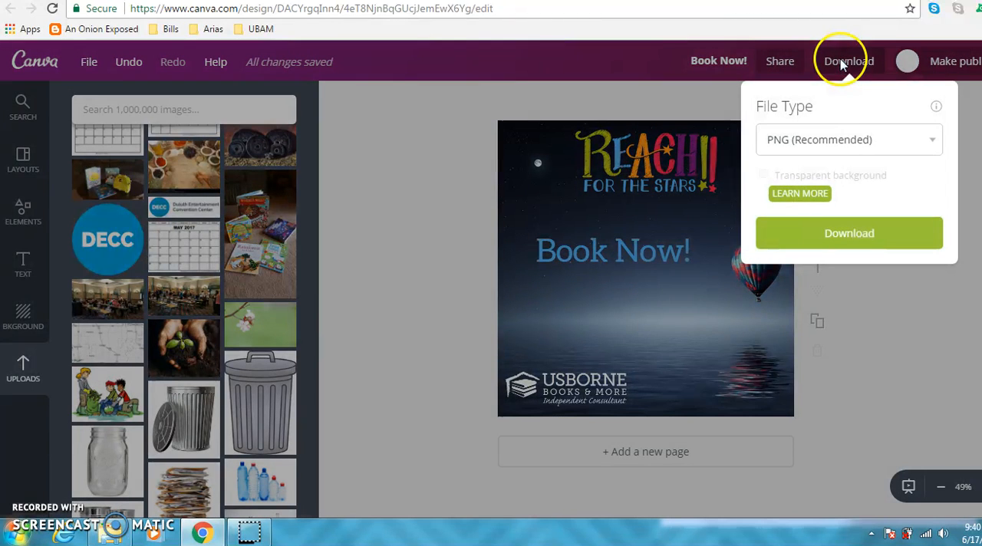
{"action": "left_click", "coordinate": [840, 144]}
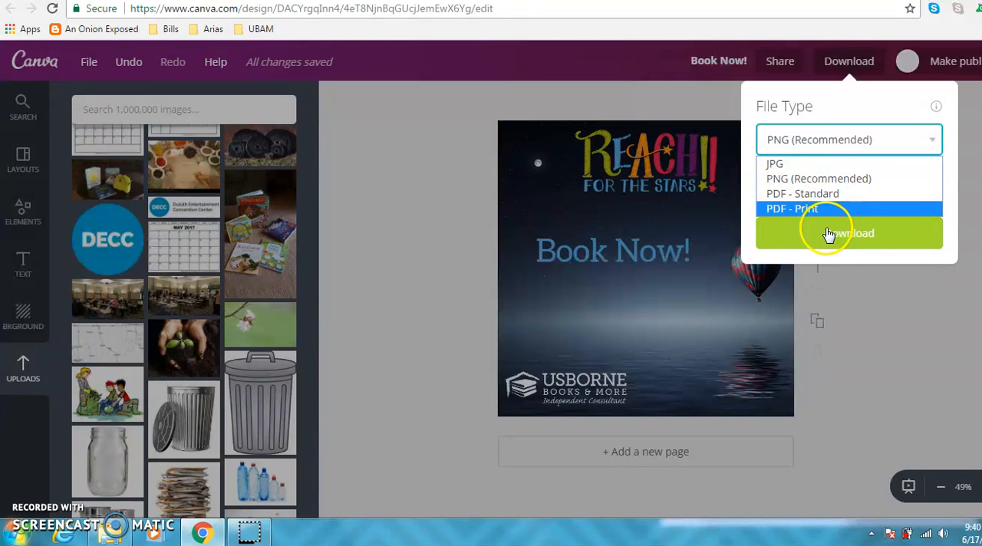
{"action": "left_click", "coordinate": [438, 210]}
{"action": "left_click", "coordinate": [438, 209]}
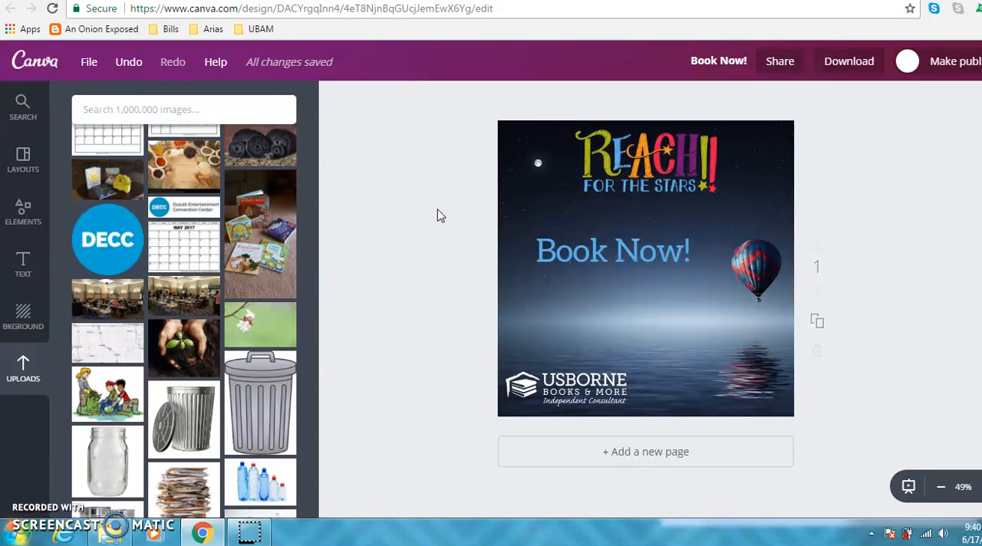
Add a new page below the graphic and duplicate the first "Book Now!" page.
{"action": "left_click", "coordinate": [671, 459]}
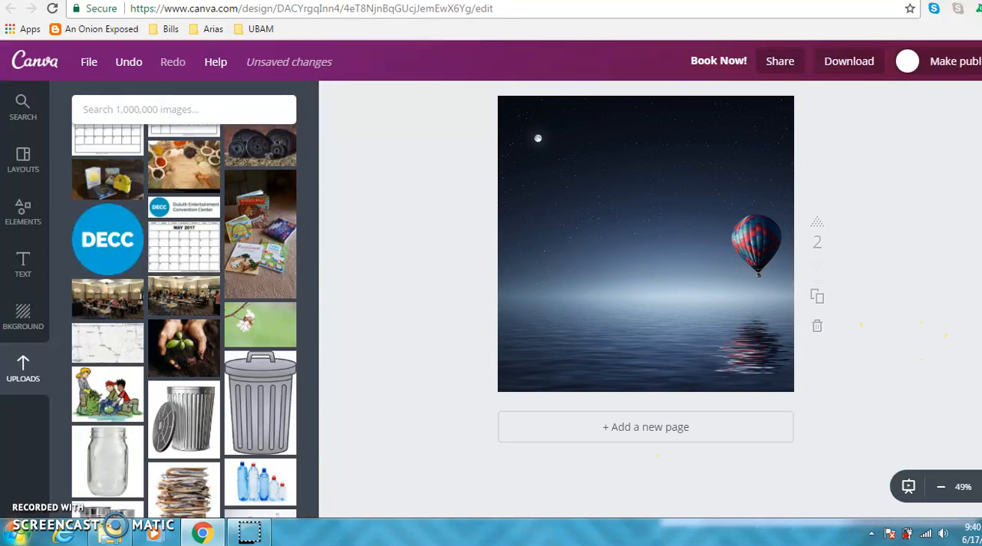
{"action": "scroll", "coordinate": [646, 300], "scroll_direction": "up", "scroll_amount": 3}
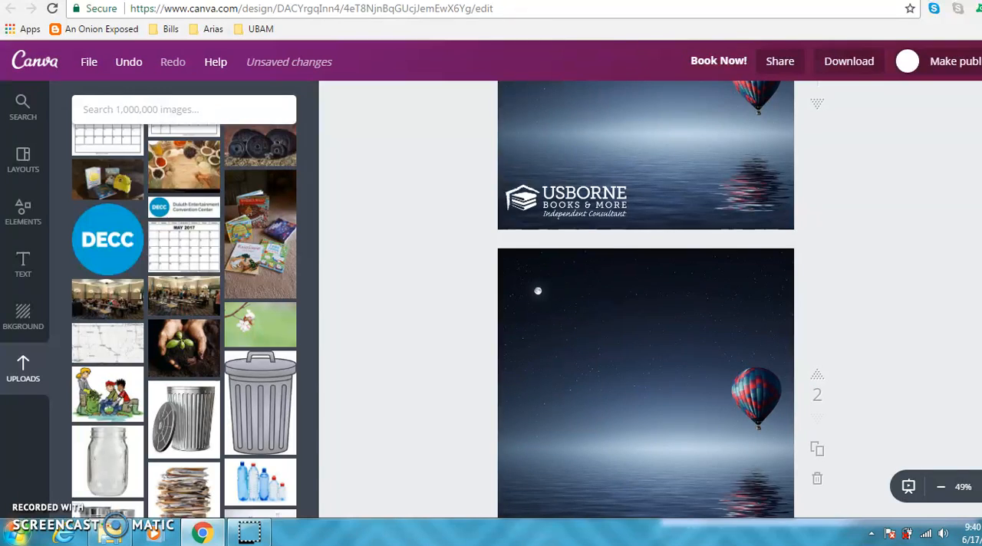
{"action": "scroll", "coordinate": [646, 299], "scroll_direction": "up", "scroll_amount": 1}
{"action": "scroll", "coordinate": [859, 148], "scroll_direction": "up", "scroll_amount": 3}
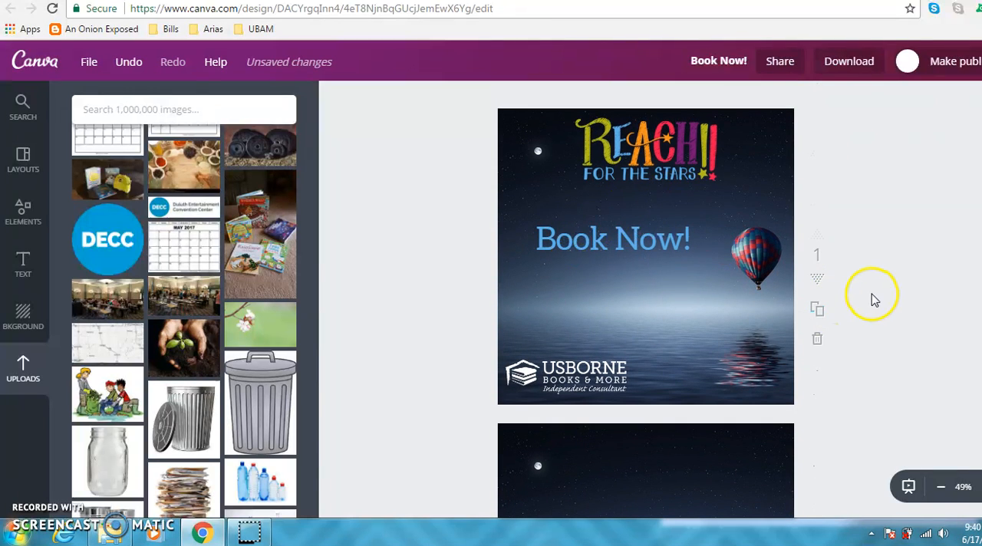
{"action": "left_click", "coordinate": [819, 312]}
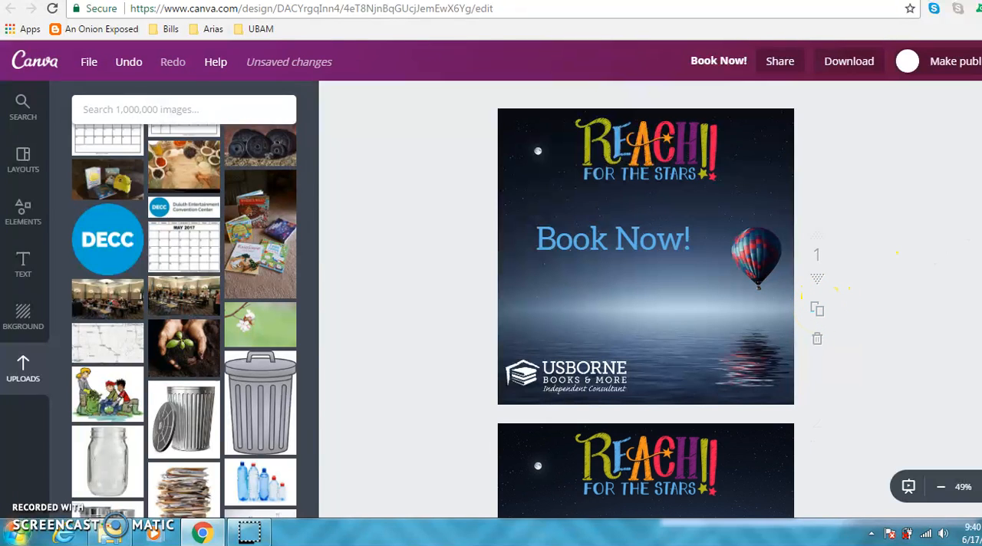
Change the text on the duplicated second page to "Book in the next hour!".
{"action": "scroll", "coordinate": [646, 299], "scroll_direction": "down", "scroll_amount": 2}
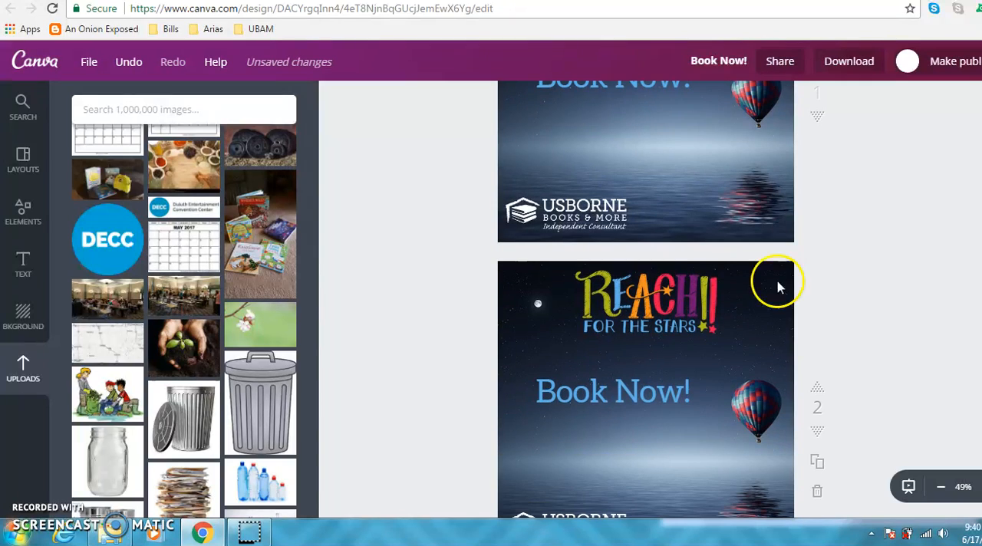
{"action": "double_click", "coordinate": [655, 391]}
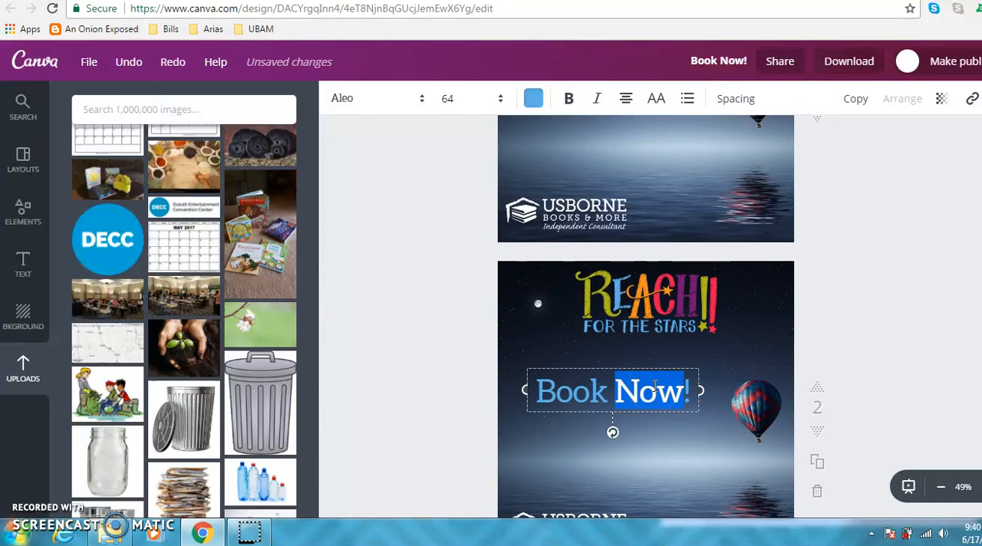
{"action": "type", "text": "in the"}
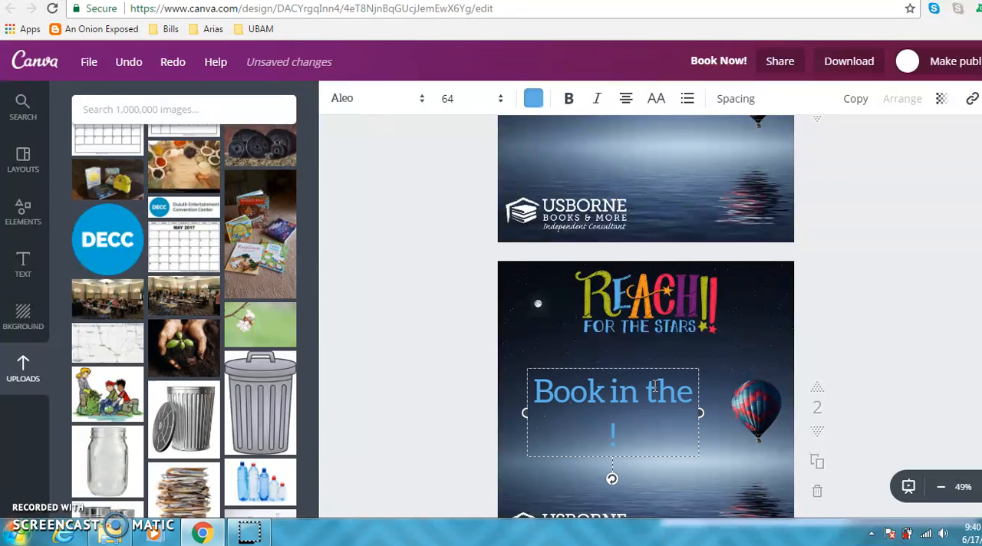
{"action": "type", "text": "next hour"}
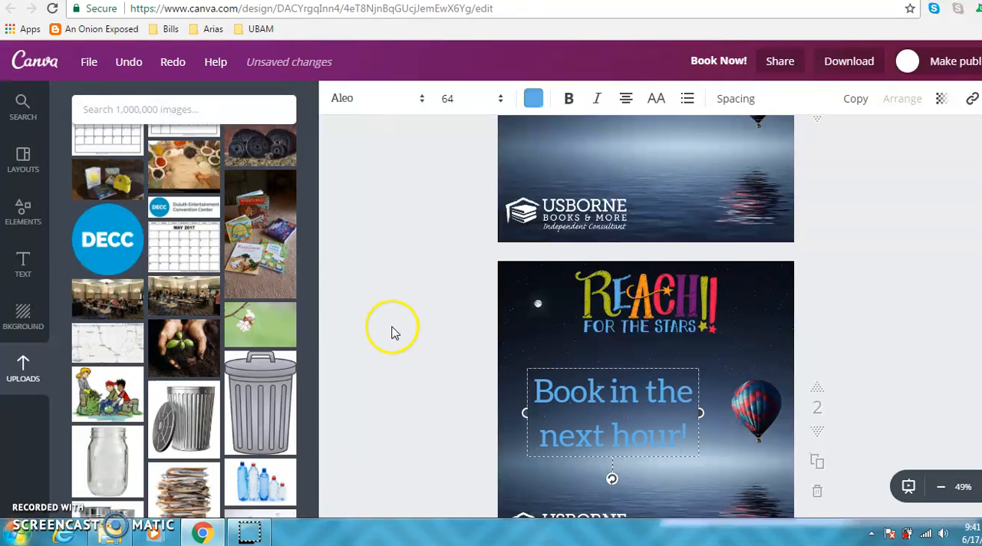
{"action": "left_click", "coordinate": [925, 238]}
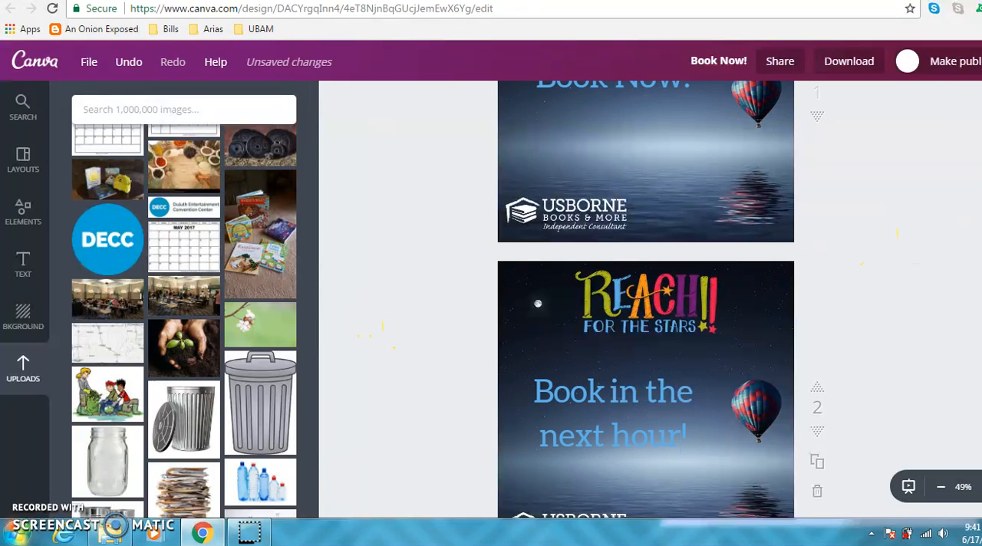
Examine the PNG download options for multiple pages with only page 2 selected, and close them without downloading.
{"action": "scroll", "coordinate": [646, 299], "scroll_direction": "up", "scroll_amount": 2}
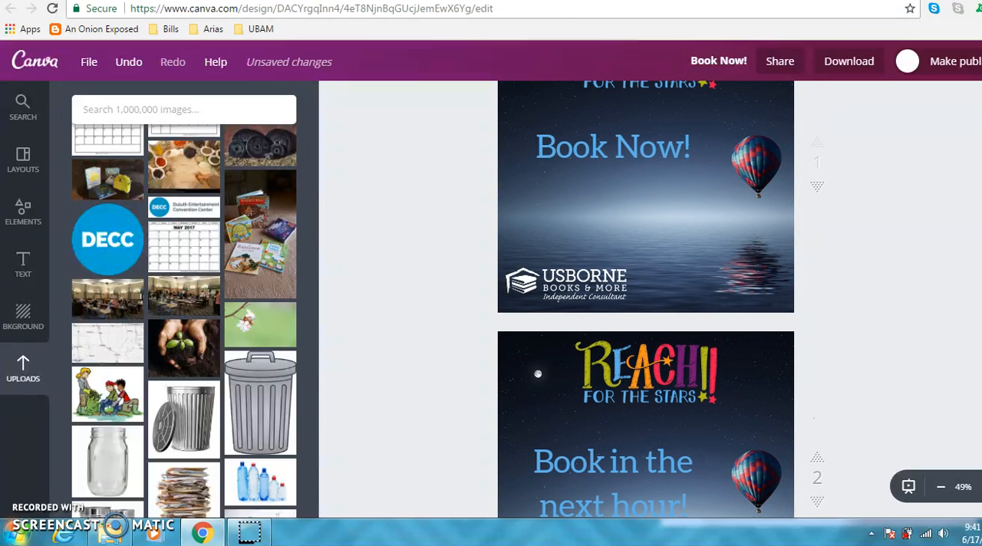
{"action": "left_click", "coordinate": [848, 65]}
{"action": "left_click", "coordinate": [764, 320]}
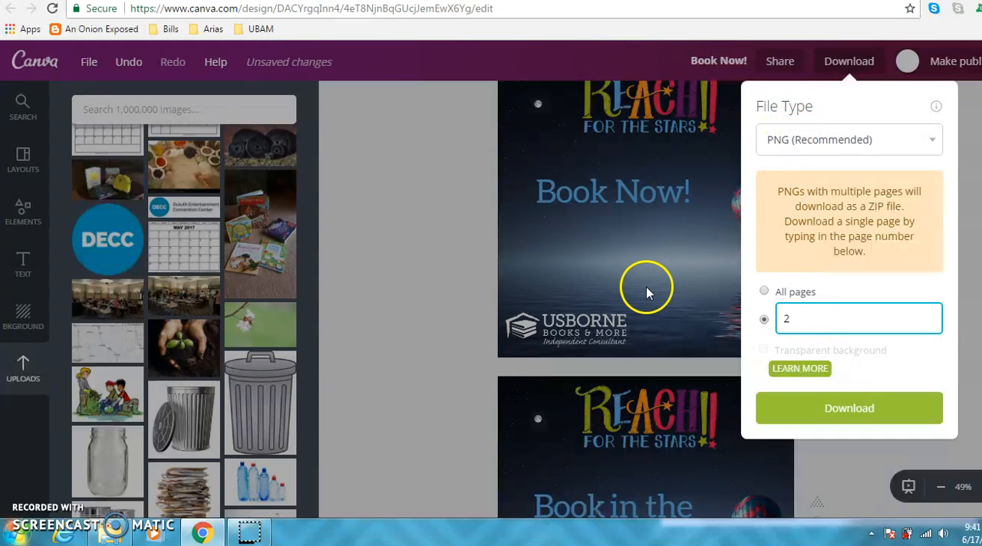
{"action": "left_click", "coordinate": [431, 231]}
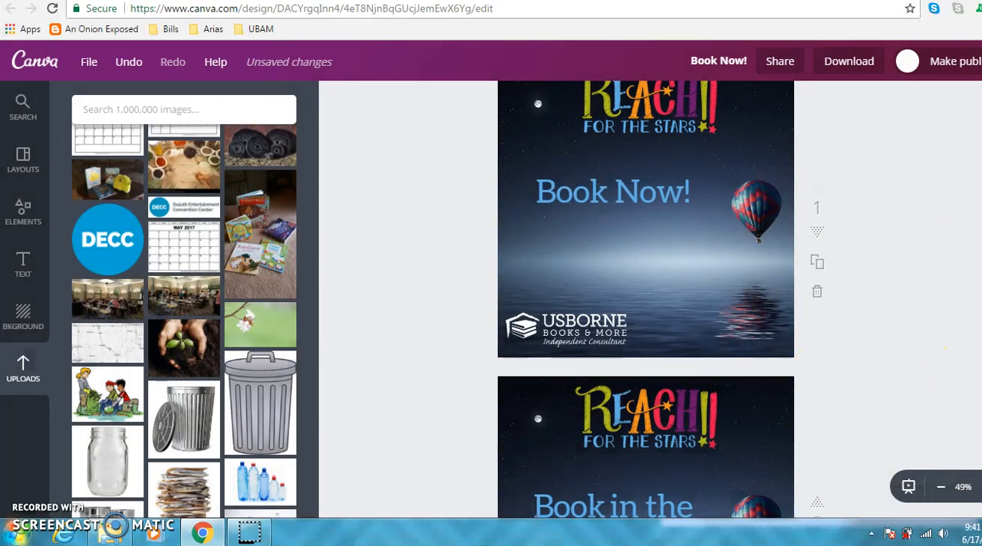
{"action": "scroll", "coordinate": [645, 299], "scroll_direction": "up", "scroll_amount": 1}
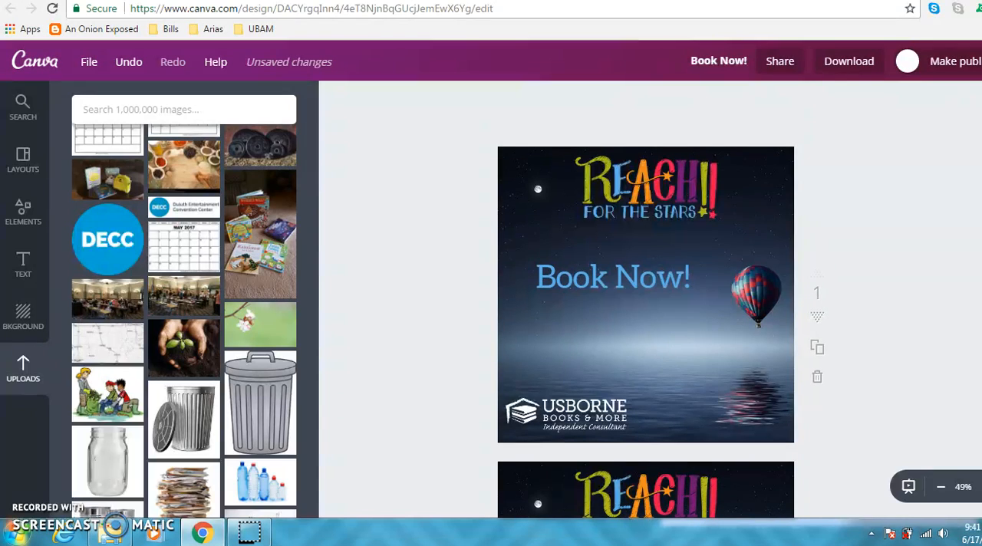